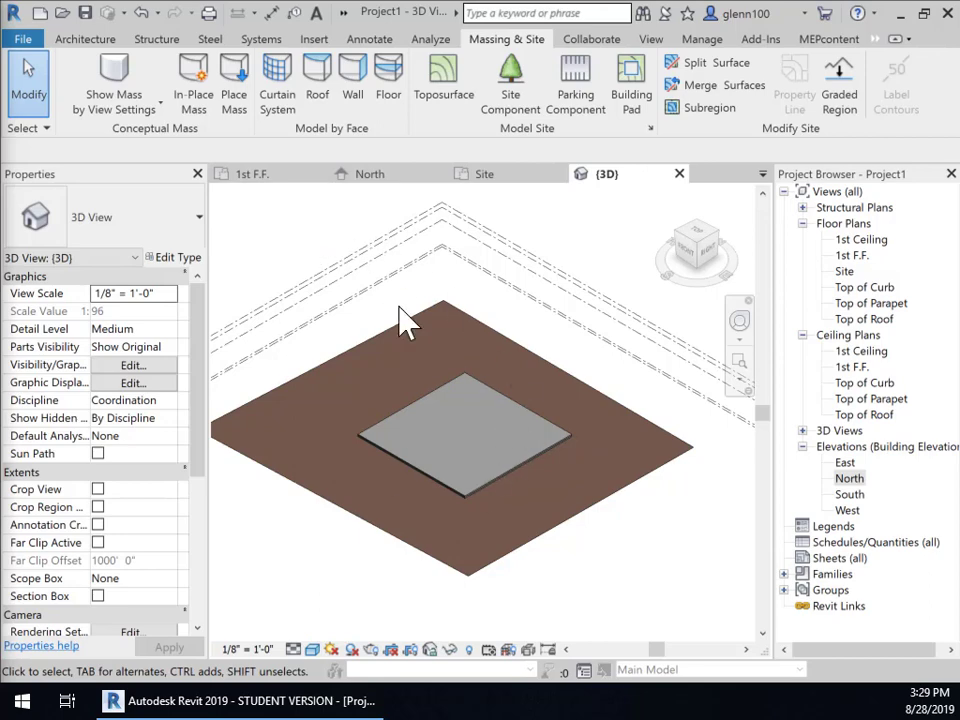
Step: Open the 1st F.F. floor plan from the Project Browser
{"action": "left_click", "coordinate": [268, 176]}
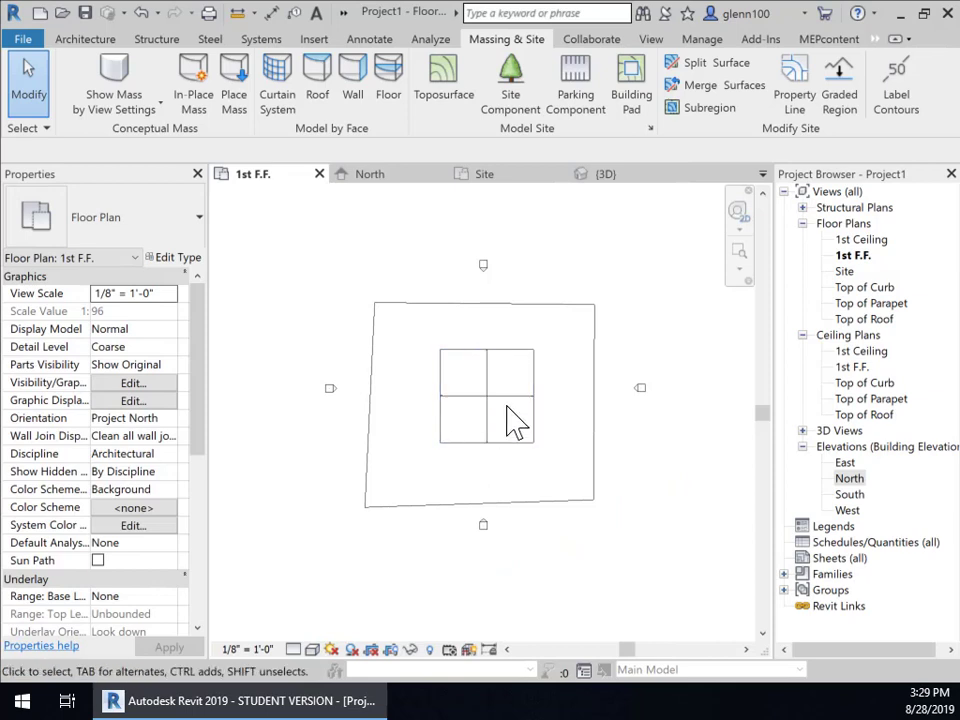
Step: Start the Wall: Structural tool and choose to save the project when prompted
{"action": "left_click", "coordinate": [85, 38]}
{"action": "left_click", "coordinate": [76, 112]}
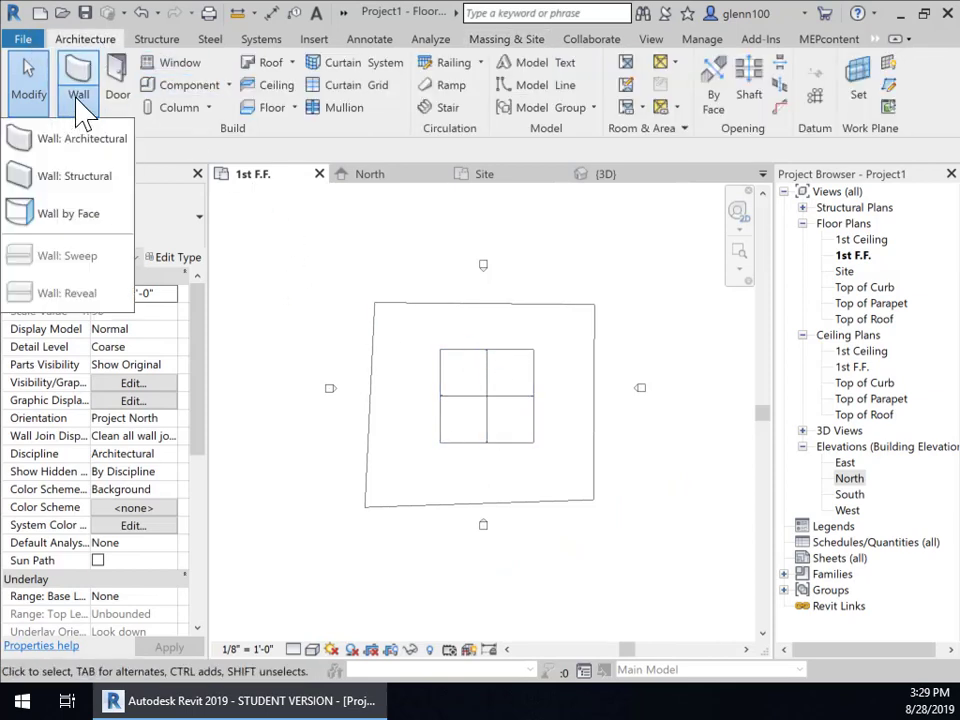
{"action": "left_click", "coordinate": [95, 185]}
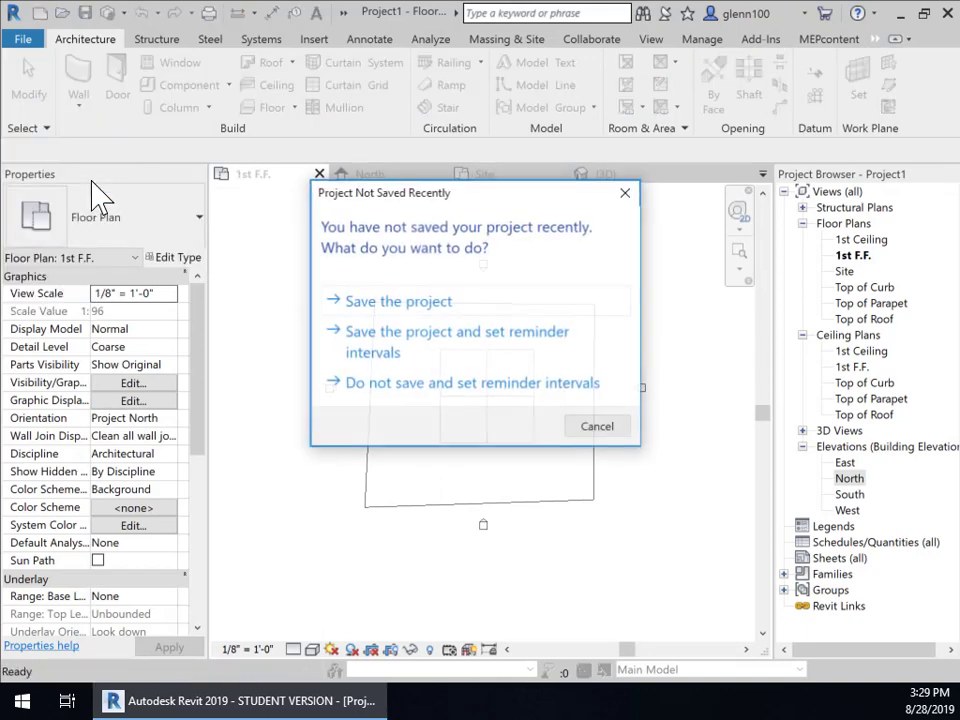
{"action": "left_click", "coordinate": [380, 300]}
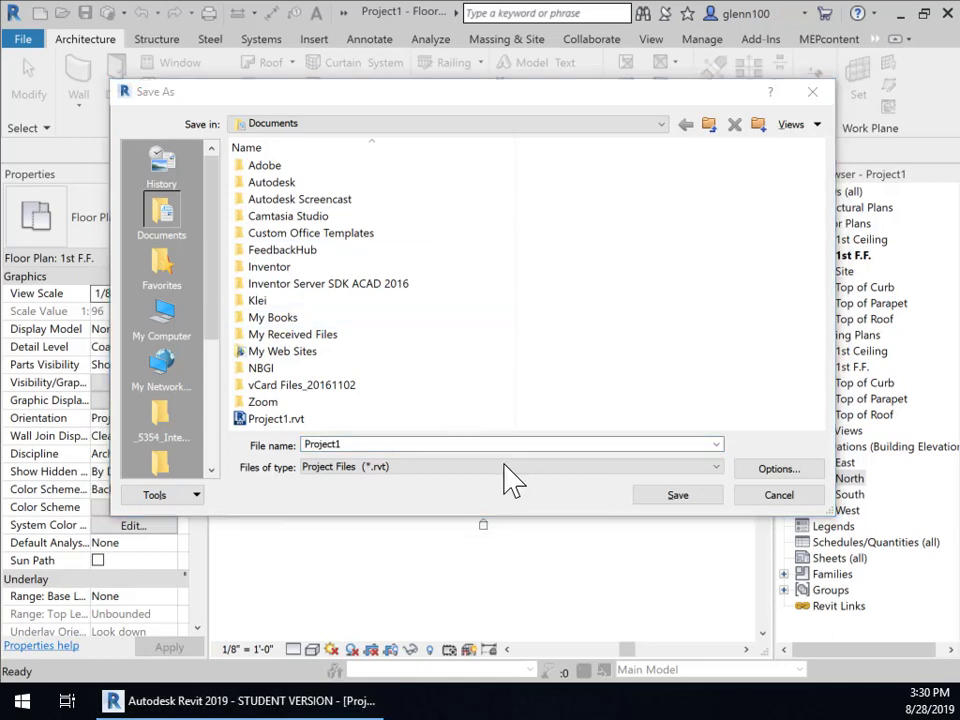
Step: Save the project under the student-name assignment file name, then re-enter WA for walls
{"action": "left_click", "coordinate": [352, 467]}
{"action": "left_click_drag", "start_coordinate": [343, 446], "coordinate": [285, 446]}
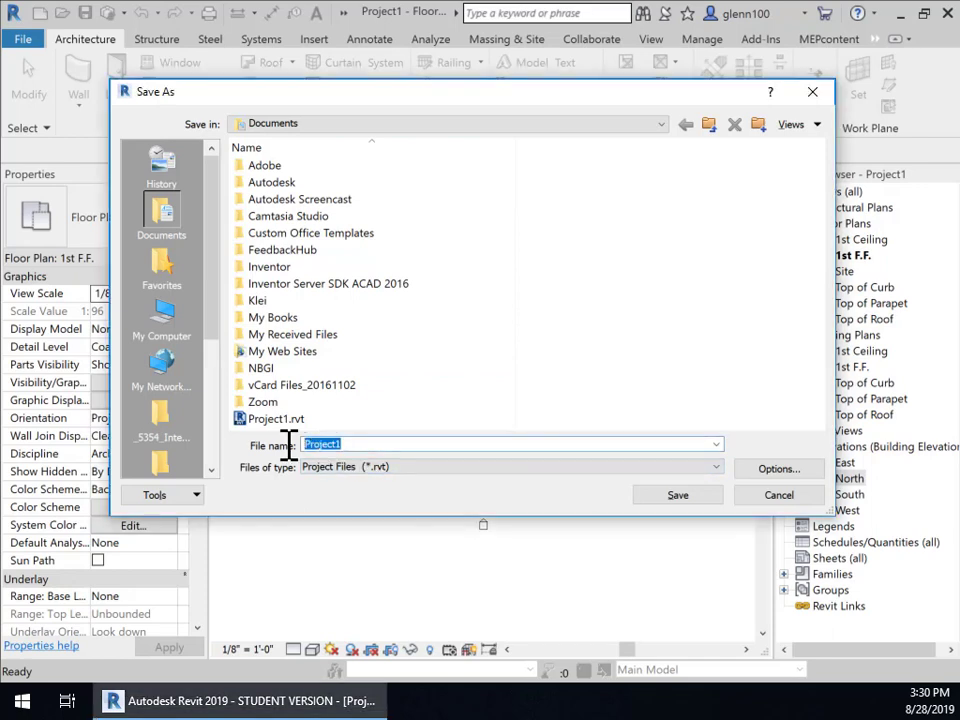
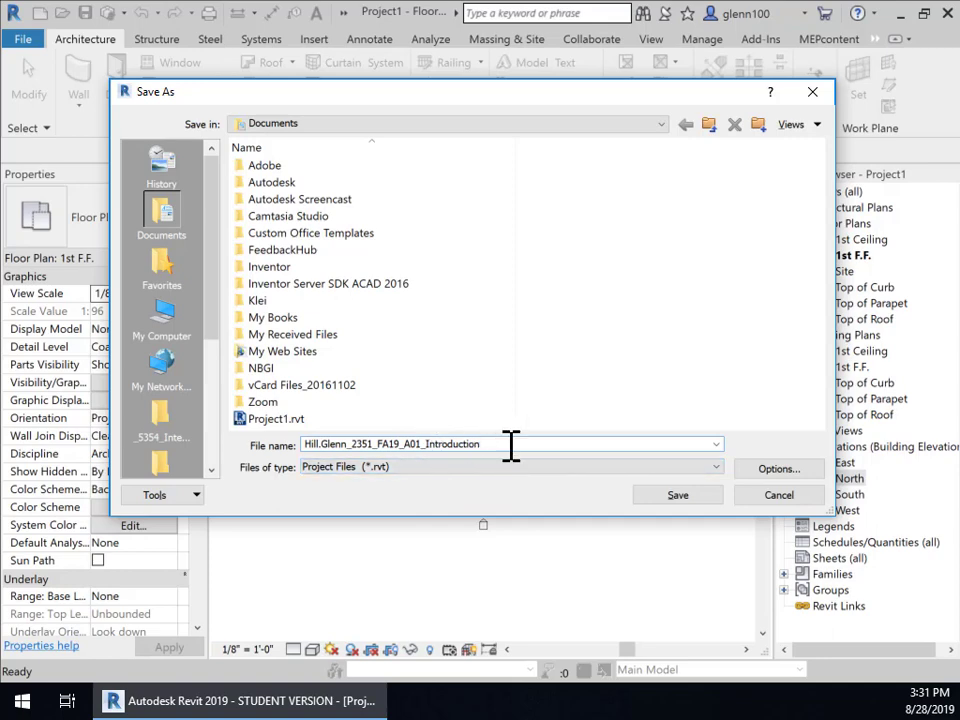
{"action": "left_click", "coordinate": [677, 497]}
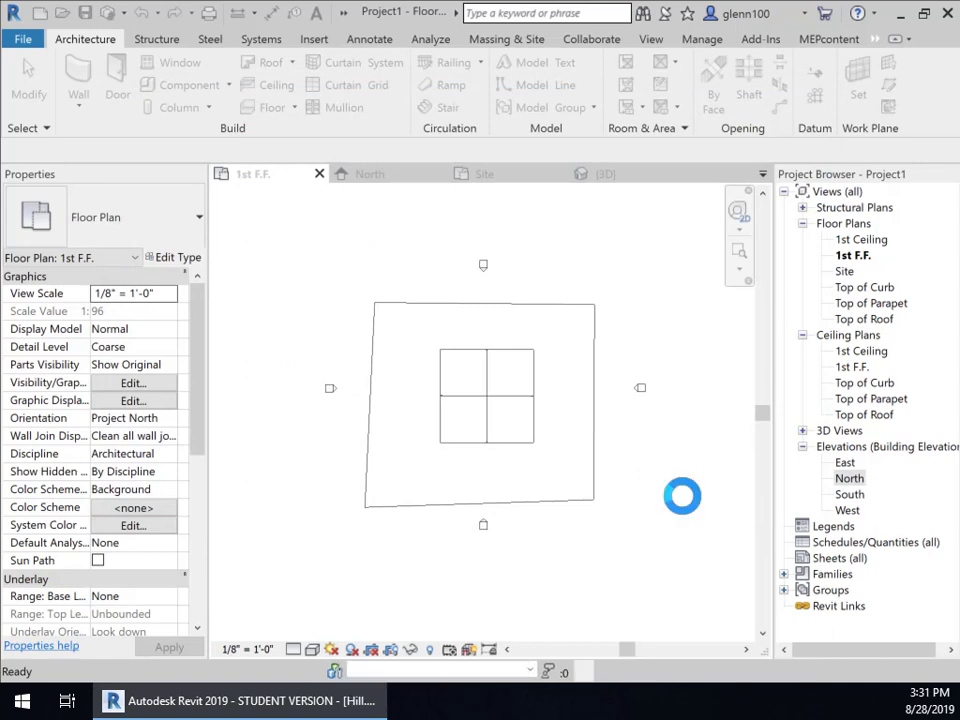
{"action": "key", "text": "w"}
{"action": "key", "text": "a"}
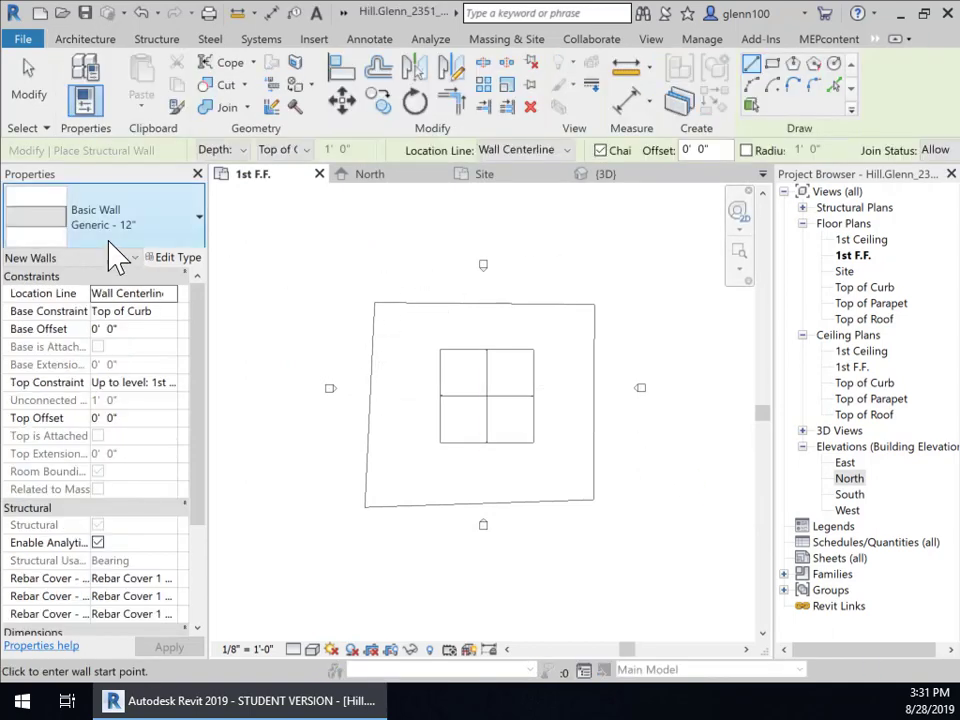
Step: Start a Generic - 12" structural wall and zoom in on the slab outline
{"action": "left_click", "coordinate": [84, 39]}
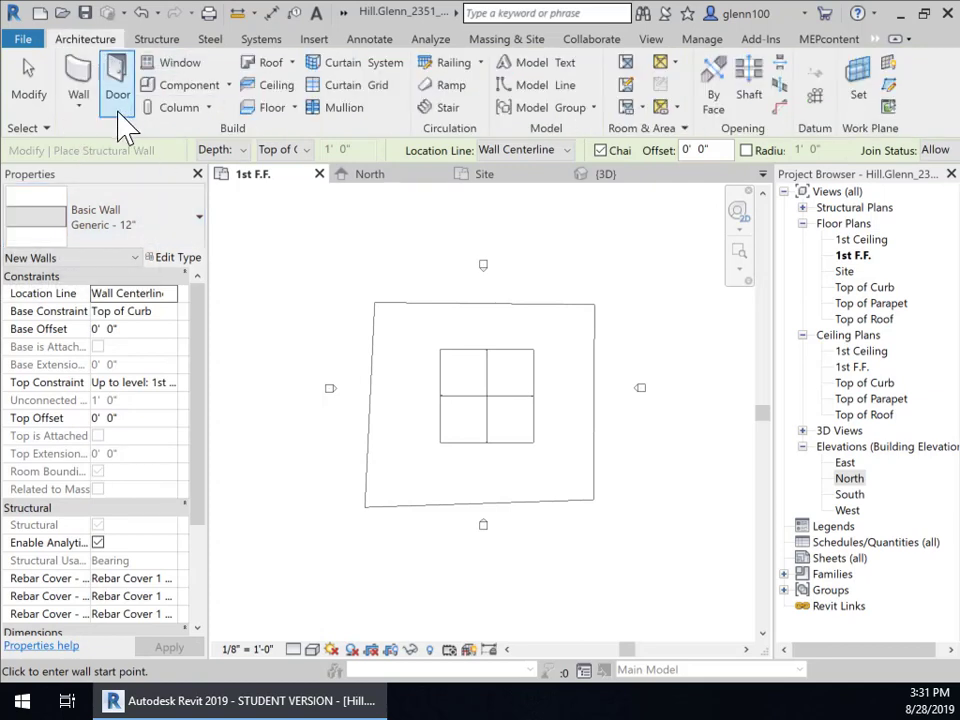
{"action": "left_click", "coordinate": [80, 102]}
{"action": "left_click", "coordinate": [88, 177]}
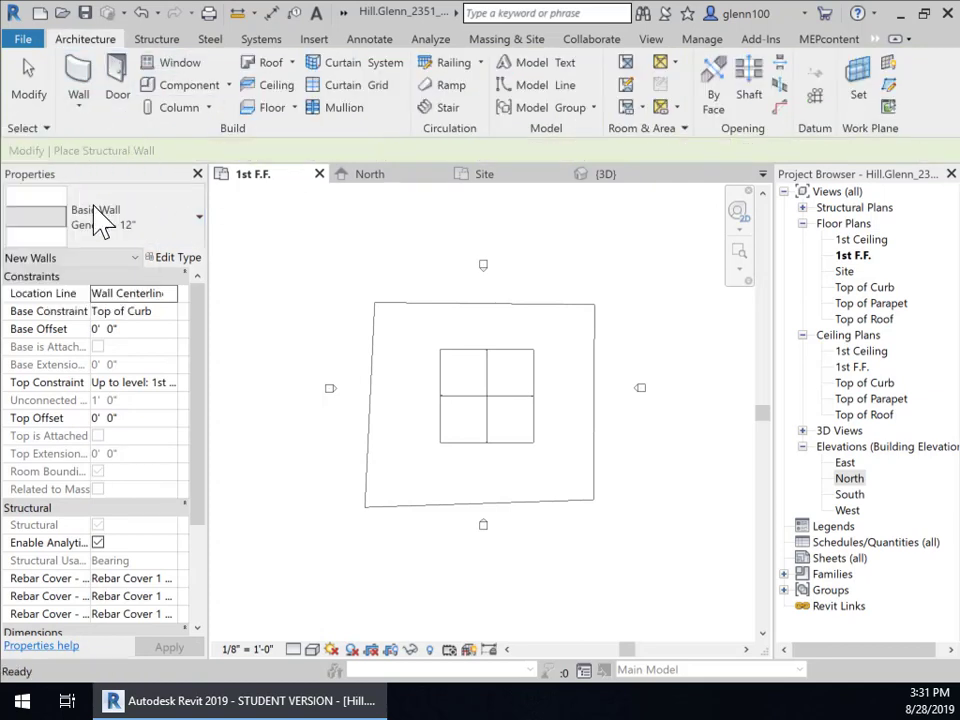
{"action": "left_click", "coordinate": [196, 217]}
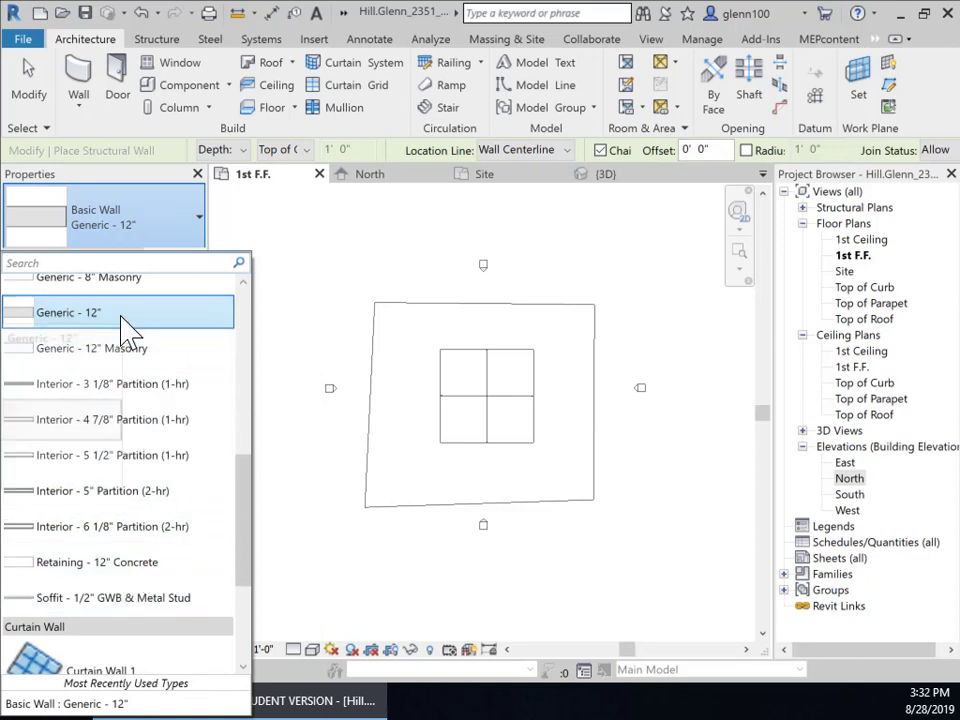
{"action": "scroll", "coordinate": [121, 318], "scroll_direction": "up", "scroll_amount": 2}
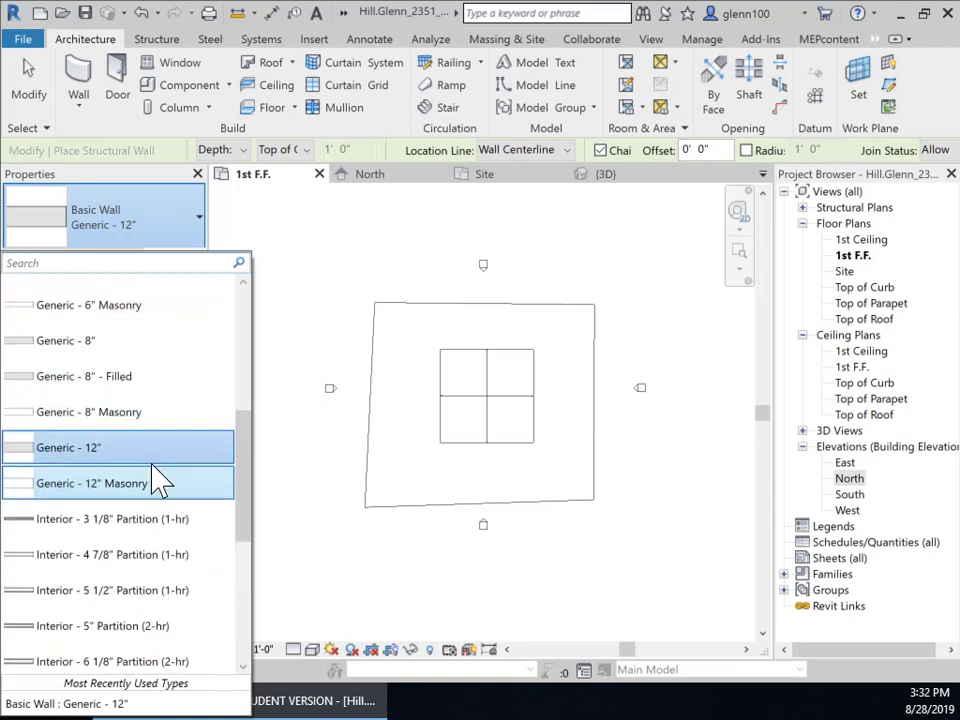
{"action": "left_click", "coordinate": [140, 455]}
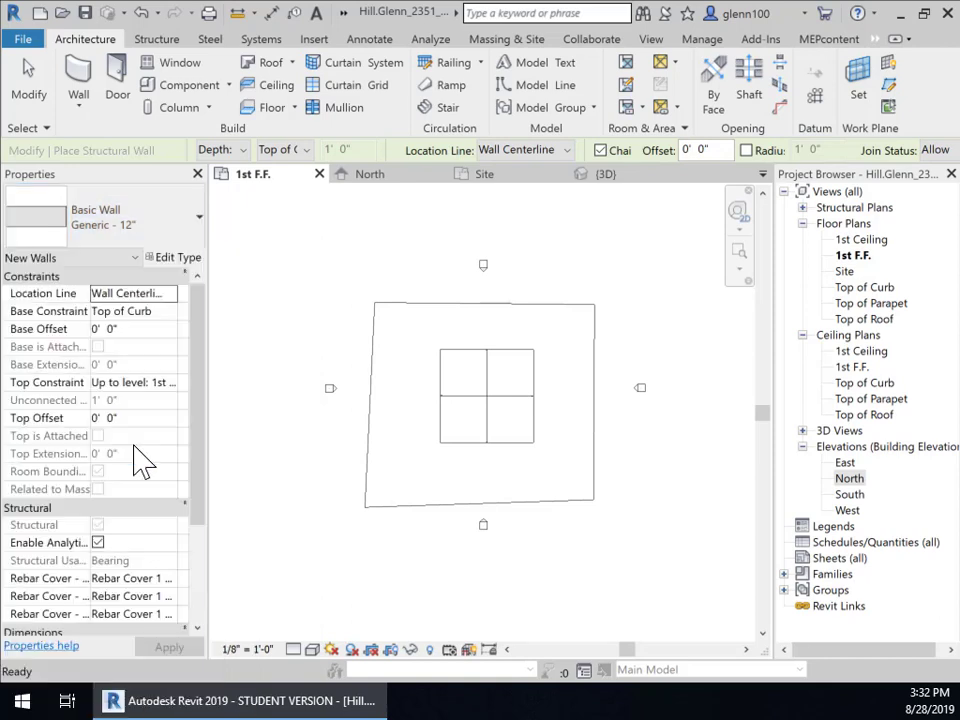
{"action": "scroll", "coordinate": [514, 422], "scroll_direction": "up", "scroll_amount": 4}
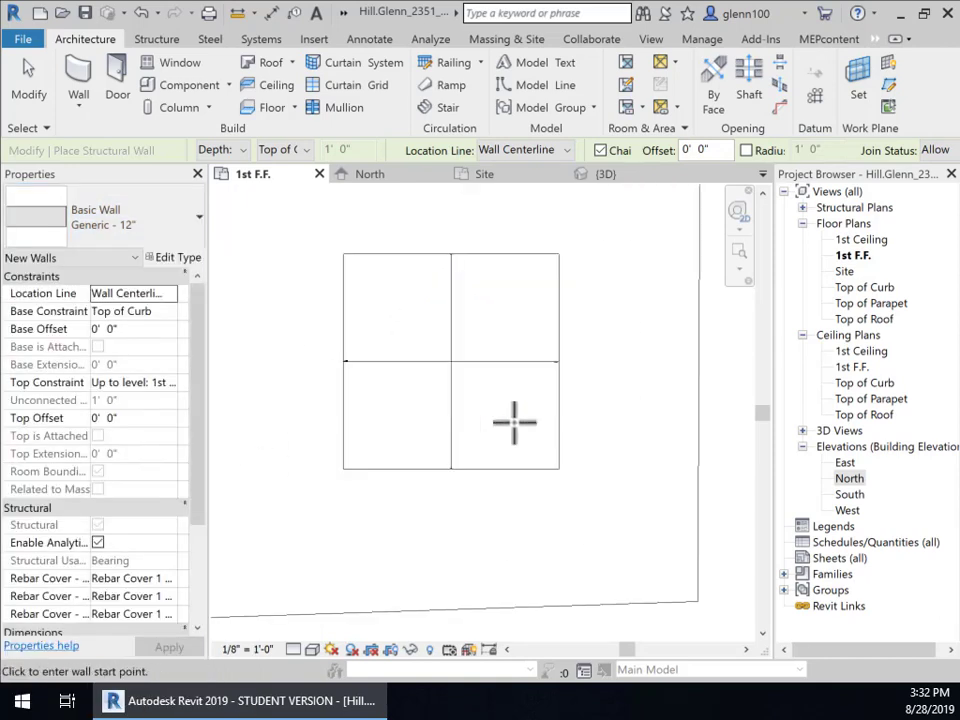
{"action": "scroll", "coordinate": [514, 422], "scroll_direction": "up", "scroll_amount": 1}
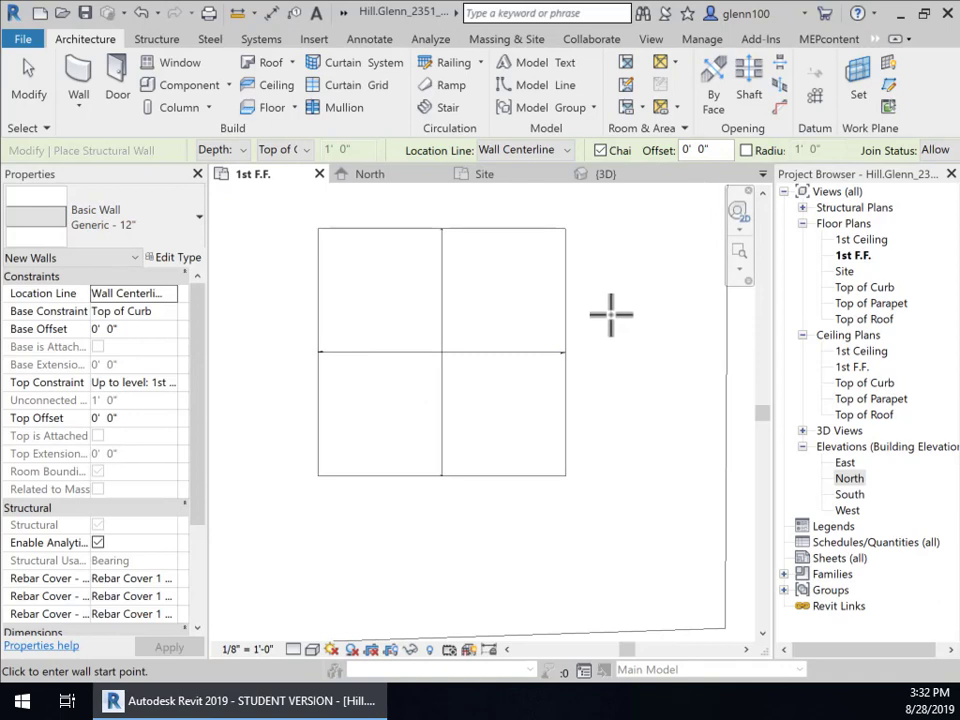
{"action": "middle_click_drag", "start_coordinate": [615, 321], "coordinate": [645, 352]}
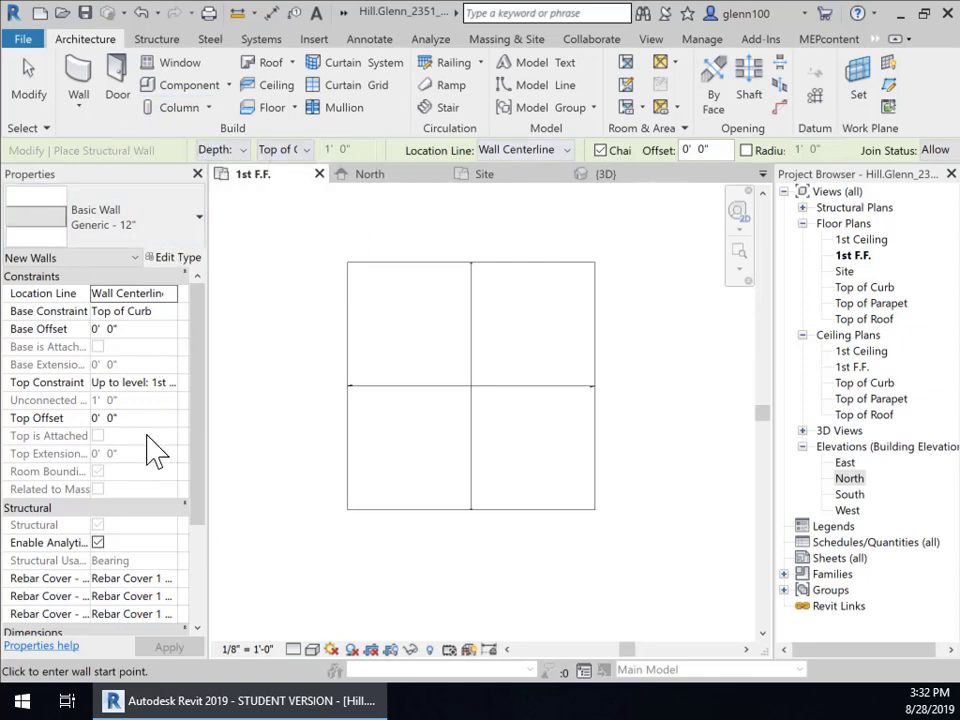
Step: Set new walls to Height, with Top Constraint Up to level: Top of Parapet
{"action": "left_click", "coordinate": [241, 150]}
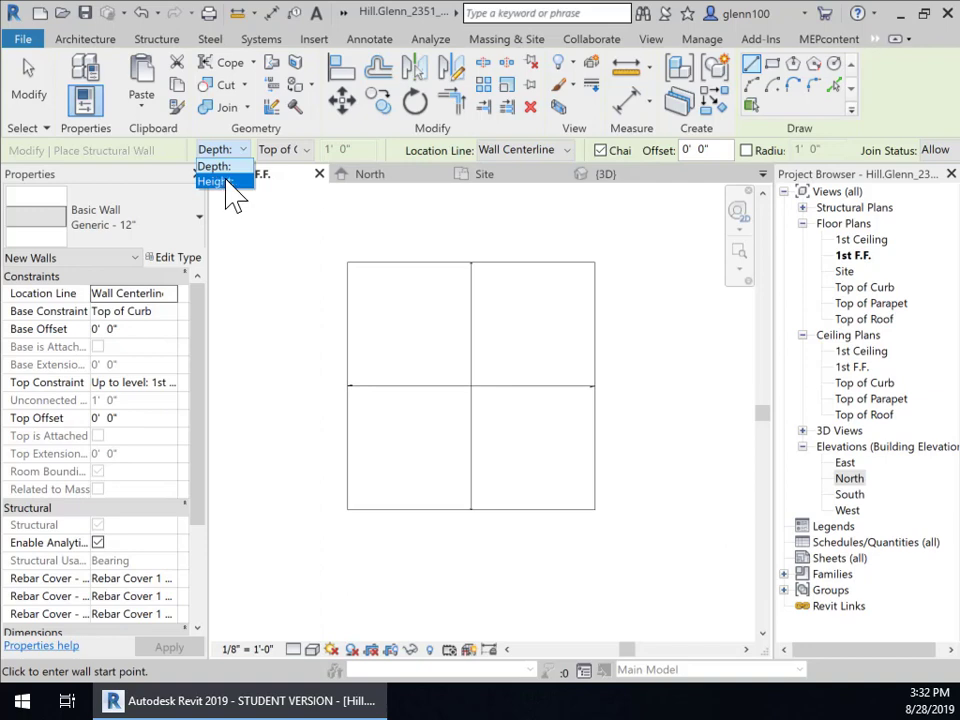
{"action": "left_click", "coordinate": [226, 182]}
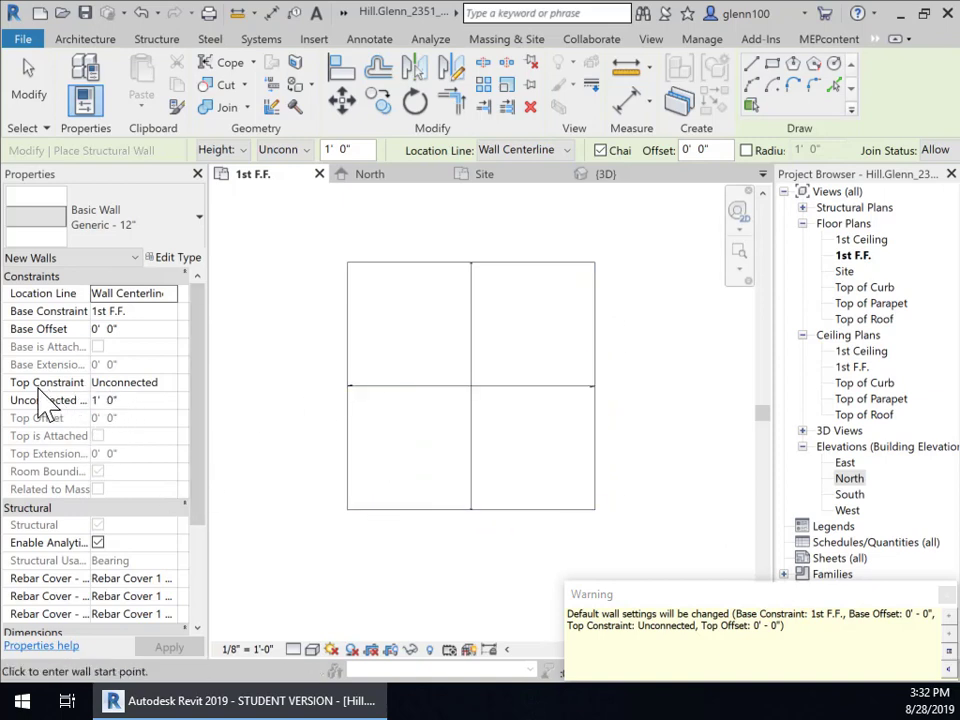
{"action": "left_click", "coordinate": [154, 386]}
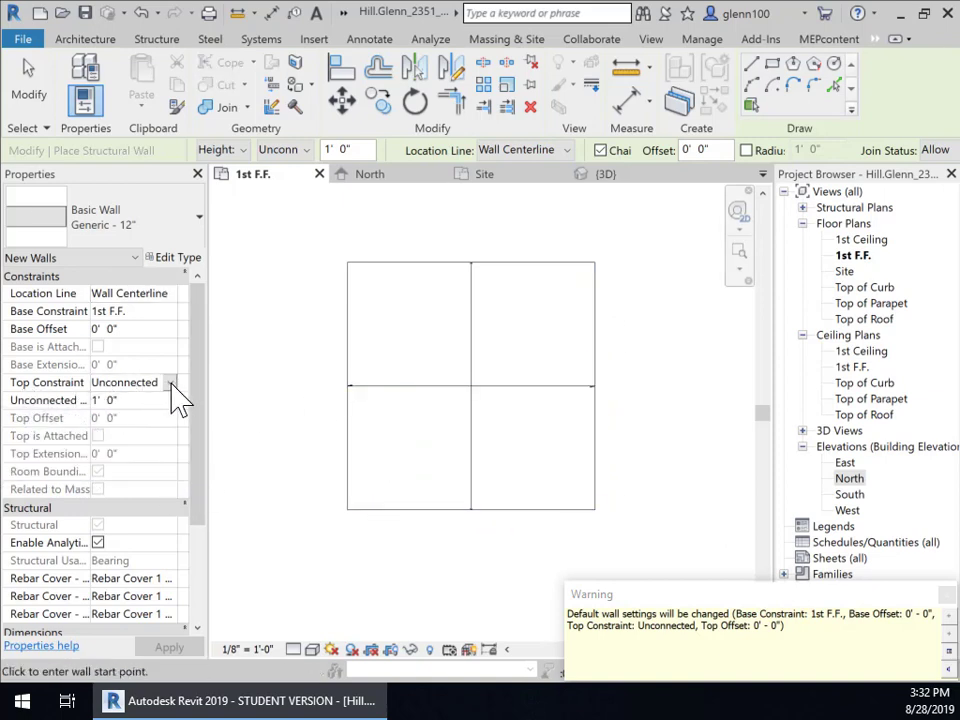
{"action": "left_click", "coordinate": [171, 383]}
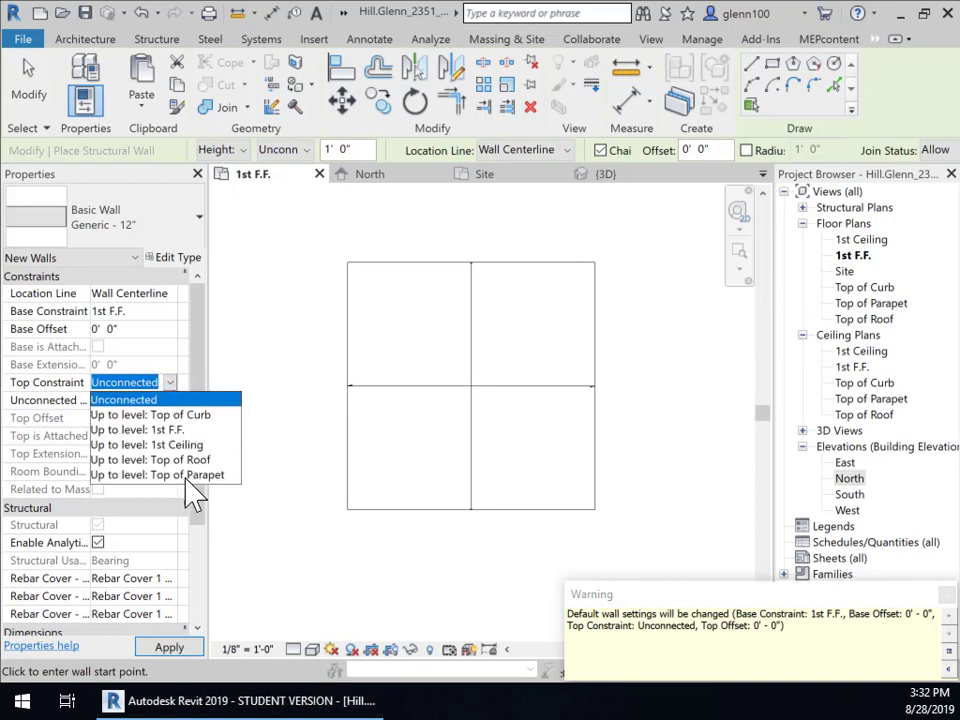
{"action": "left_click", "coordinate": [185, 475]}
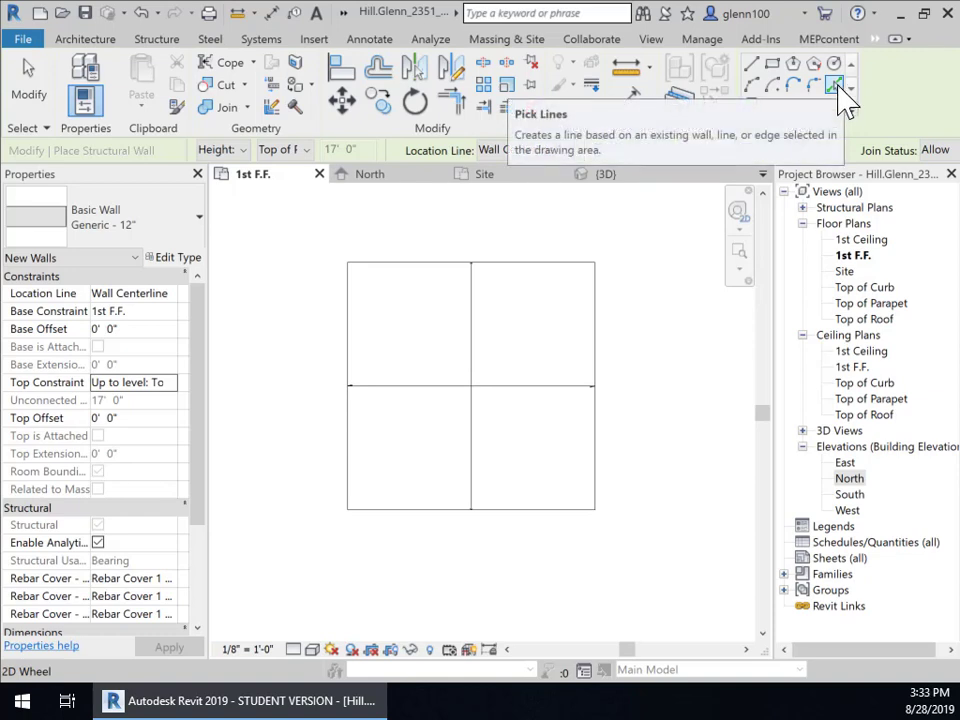
Step: Use Line drawing with the Finish Face: Exterior location line, discarding a first wall attempt
{"action": "left_click", "coordinate": [757, 70]}
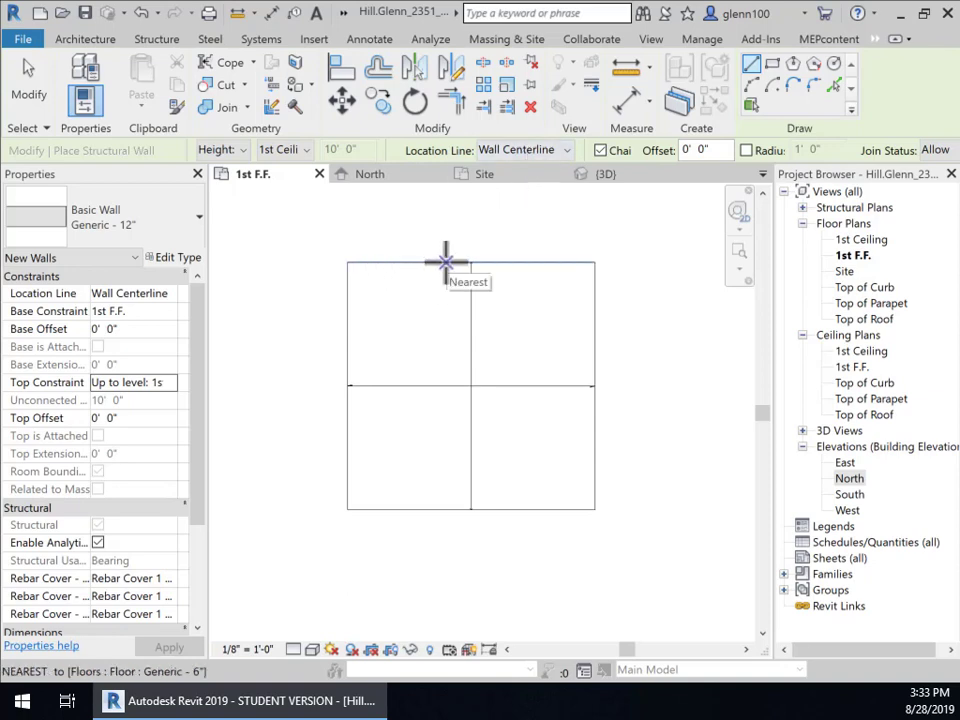
{"action": "left_click", "coordinate": [566, 152]}
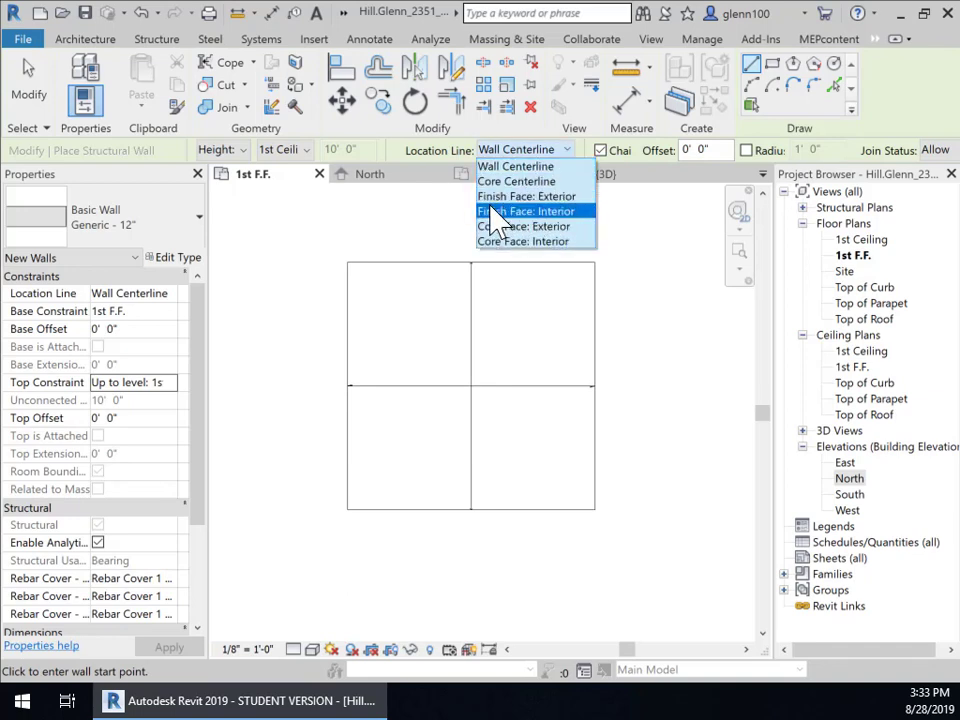
{"action": "left_click", "coordinate": [556, 197]}
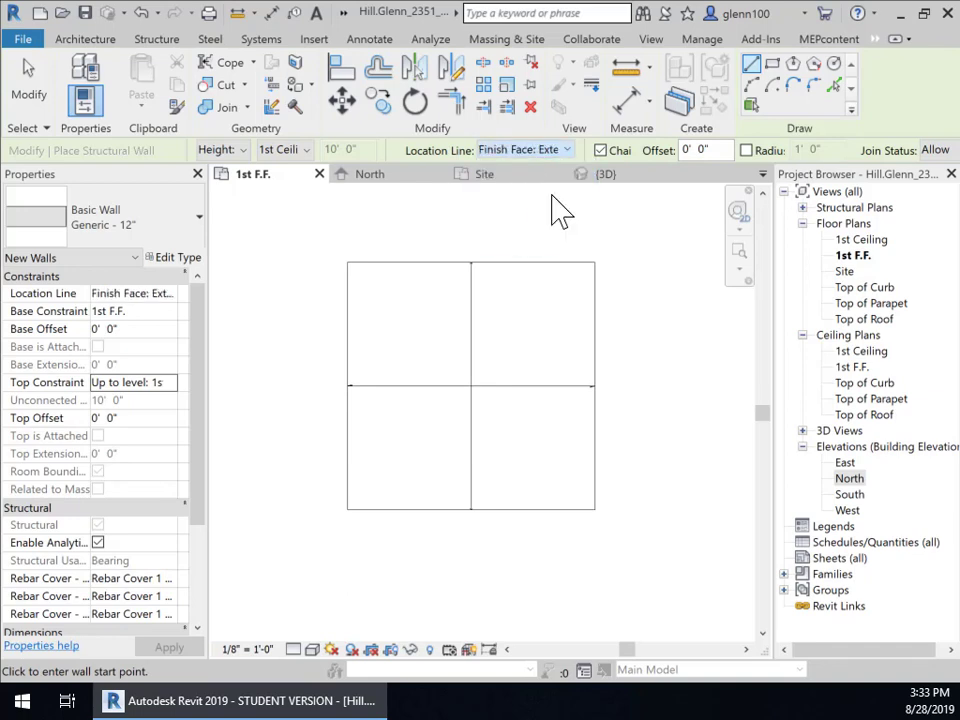
{"action": "left_click", "coordinate": [347, 263]}
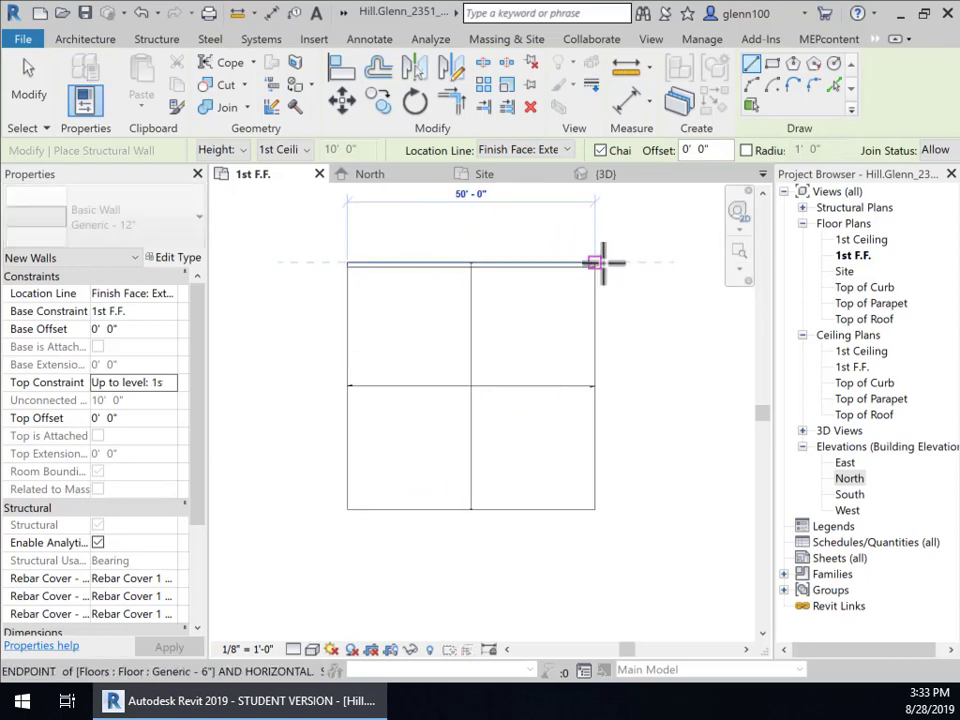
{"action": "scroll", "coordinate": [598, 263], "scroll_direction": "up", "scroll_amount": 4}
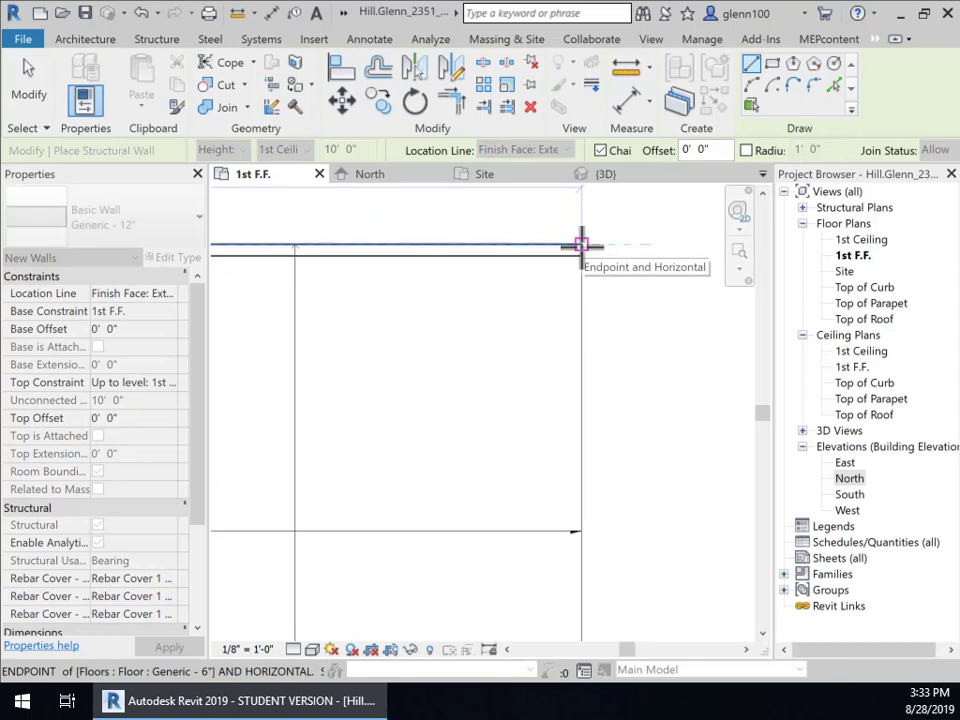
{"action": "scroll", "coordinate": [581, 246], "scroll_direction": "down", "scroll_amount": 4}
{"action": "middle_click_drag", "start_coordinate": [602, 344], "coordinate": [679, 309]}
{"action": "key", "text": "Escape"}
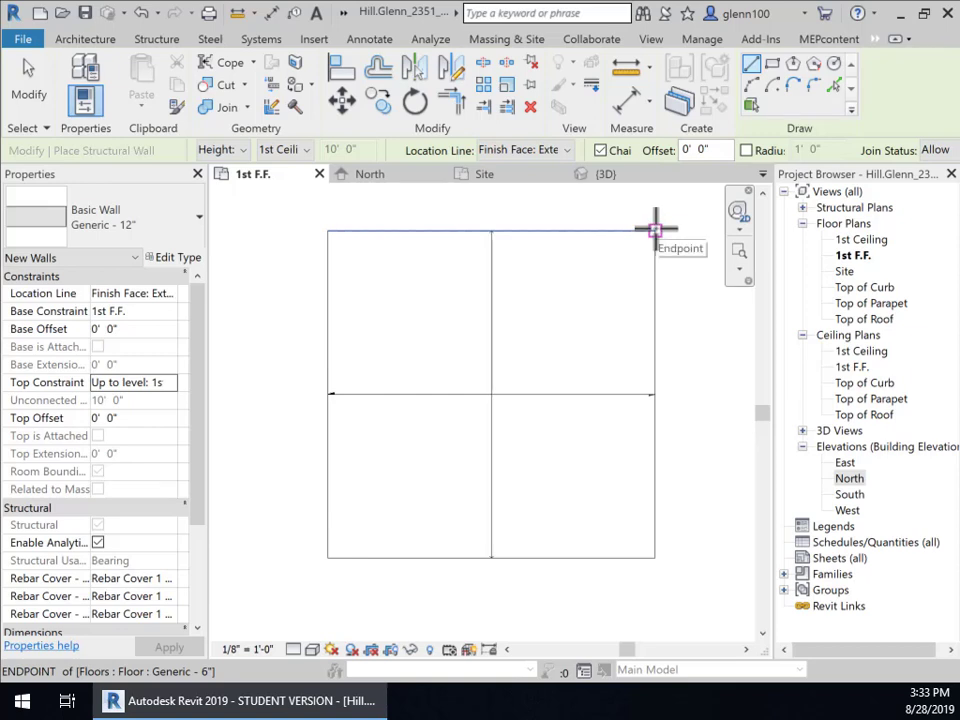
Step: Chain the top, left, bottom and right walls through the slab corners to close the rectangle
{"action": "left_click", "coordinate": [655, 230]}
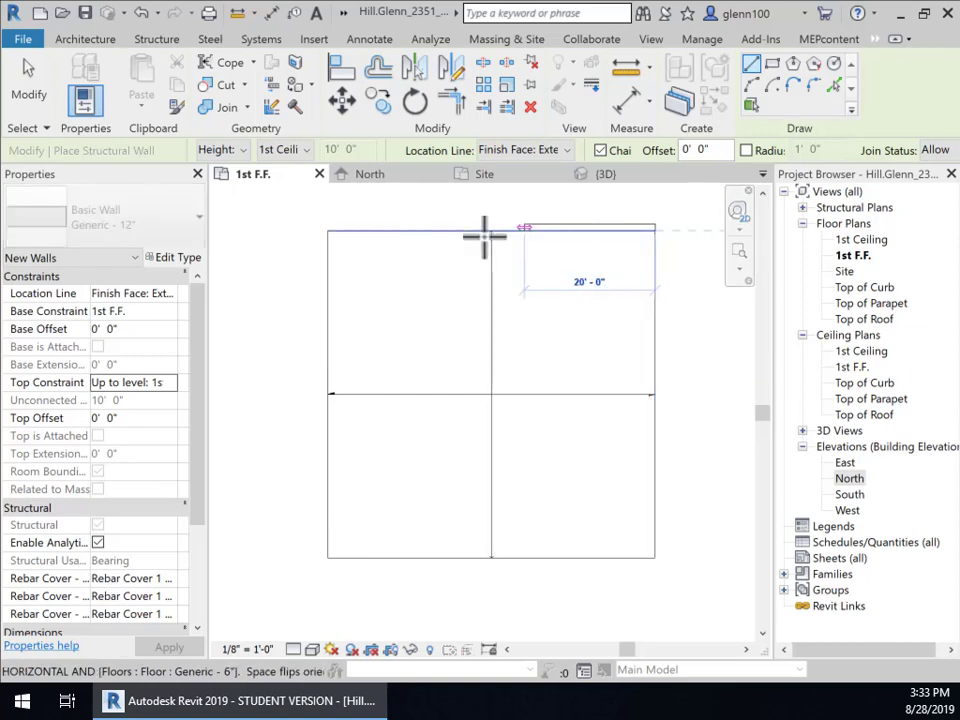
{"action": "middle_click_drag", "start_coordinate": [518, 280], "coordinate": [504, 384]}
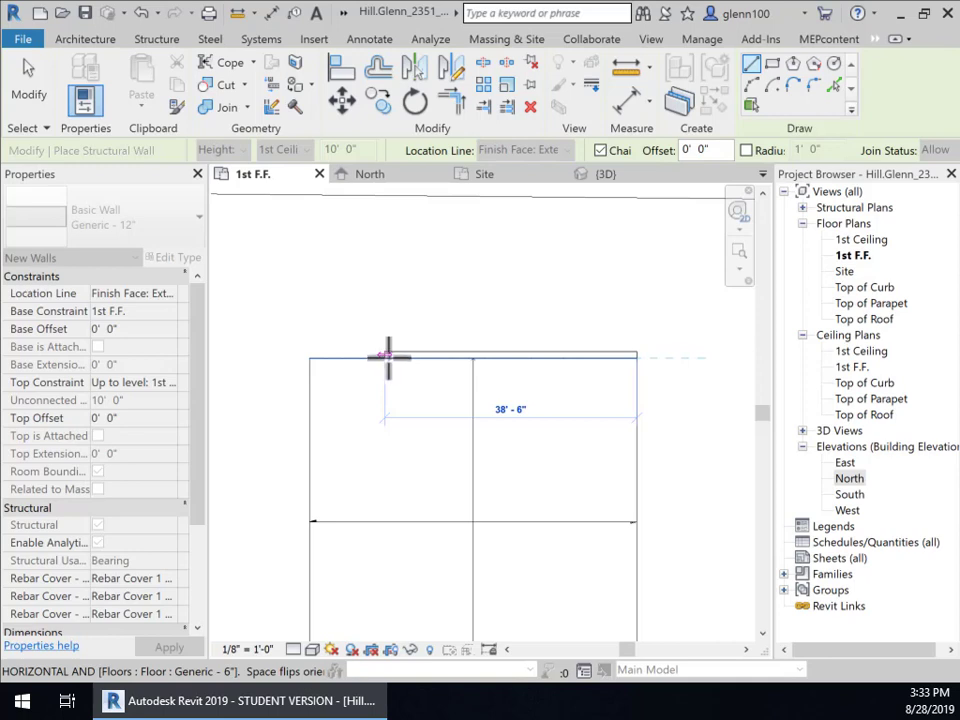
{"action": "left_click", "coordinate": [311, 358]}
{"action": "middle_click_drag", "start_coordinate": [396, 540], "coordinate": [446, 379]}
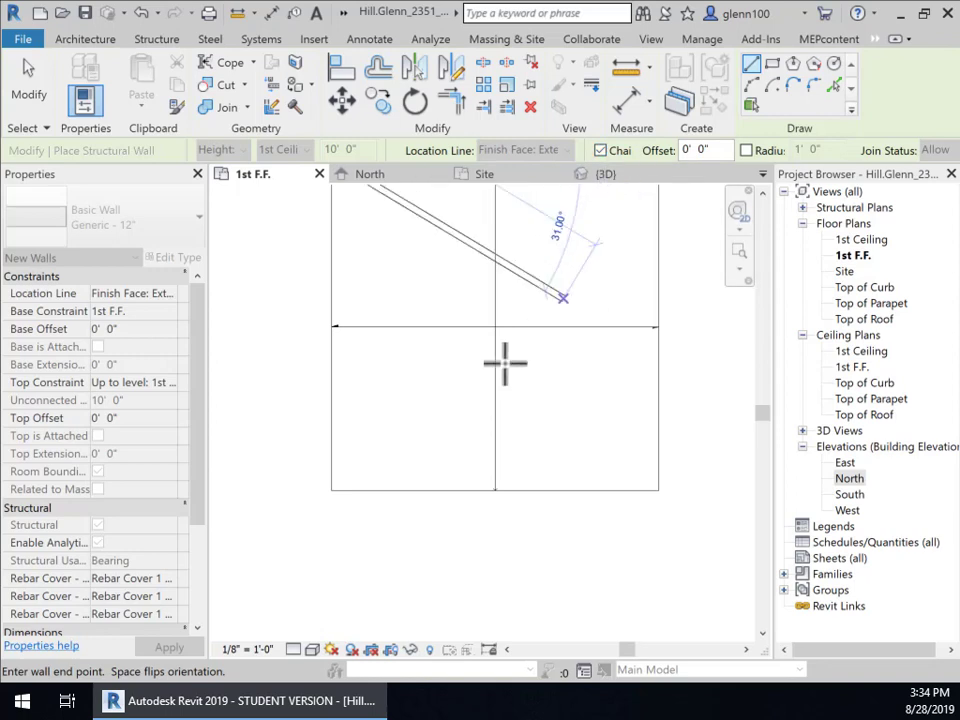
{"action": "left_click", "coordinate": [333, 490]}
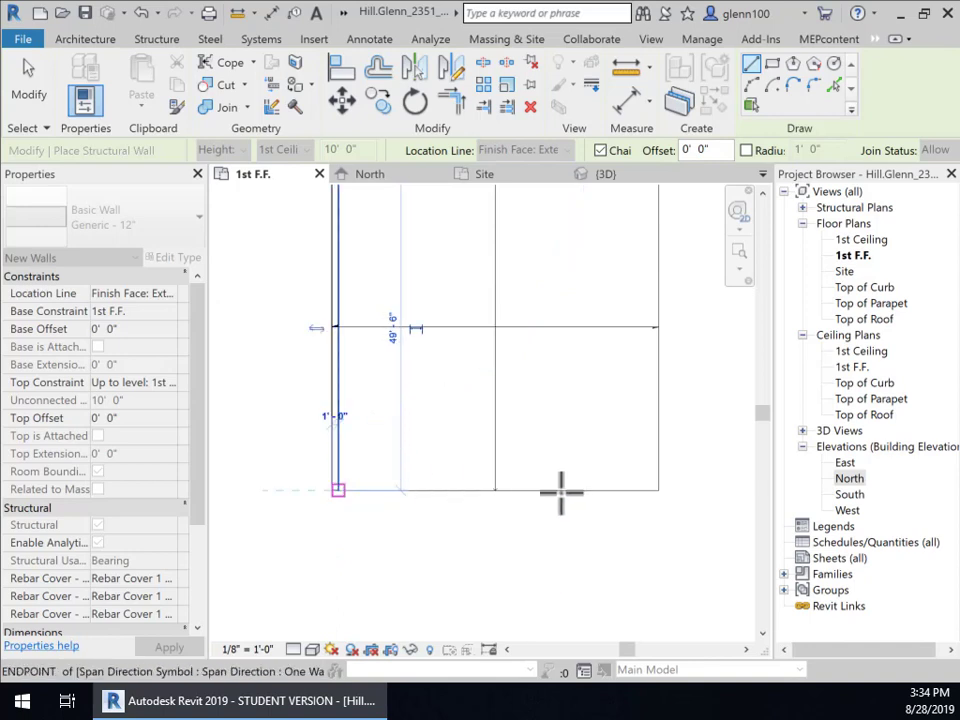
{"action": "left_click", "coordinate": [658, 490]}
{"action": "middle_click_drag", "start_coordinate": [673, 396], "coordinate": [643, 607]}
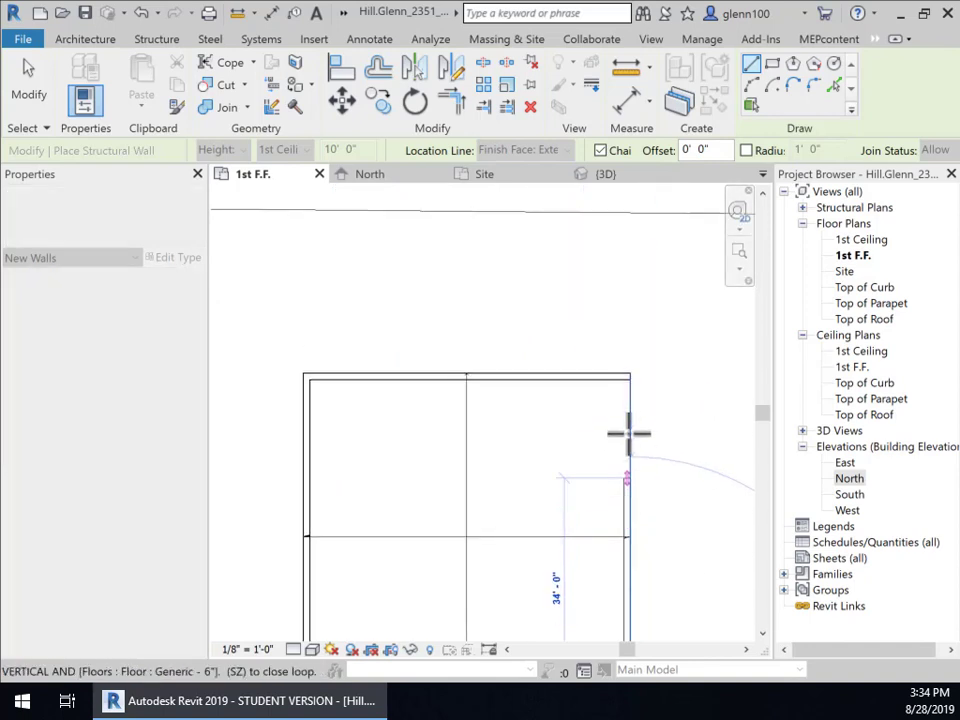
{"action": "left_click", "coordinate": [629, 375]}
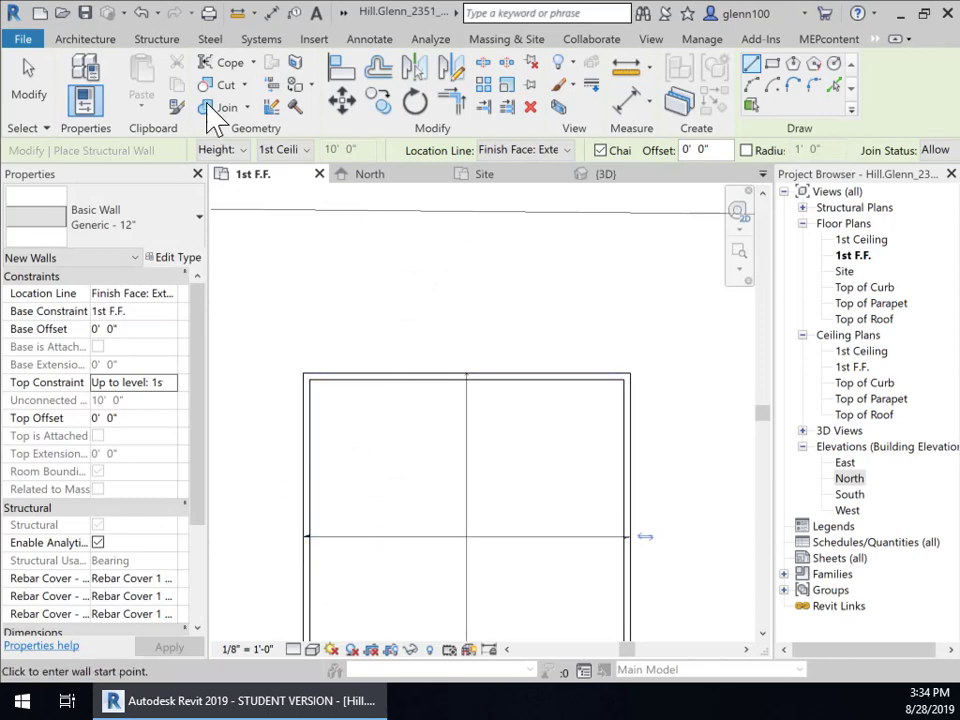
Step: End wall placement and view the model in 3D
{"action": "left_click", "coordinate": [30, 84]}
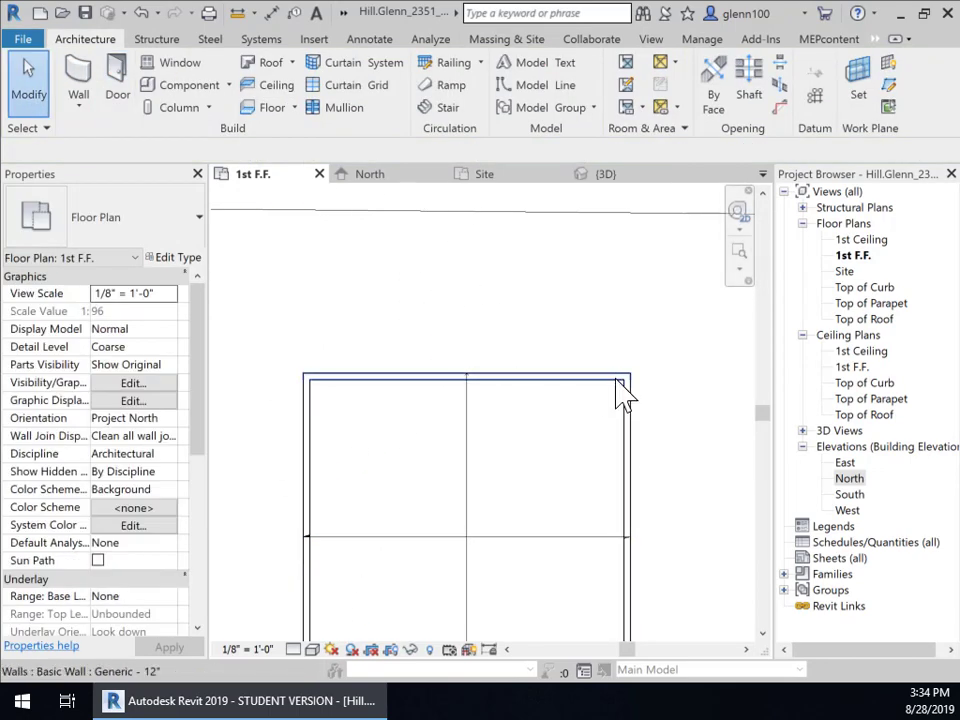
{"action": "scroll", "coordinate": [622, 428], "scroll_direction": "down", "scroll_amount": 3}
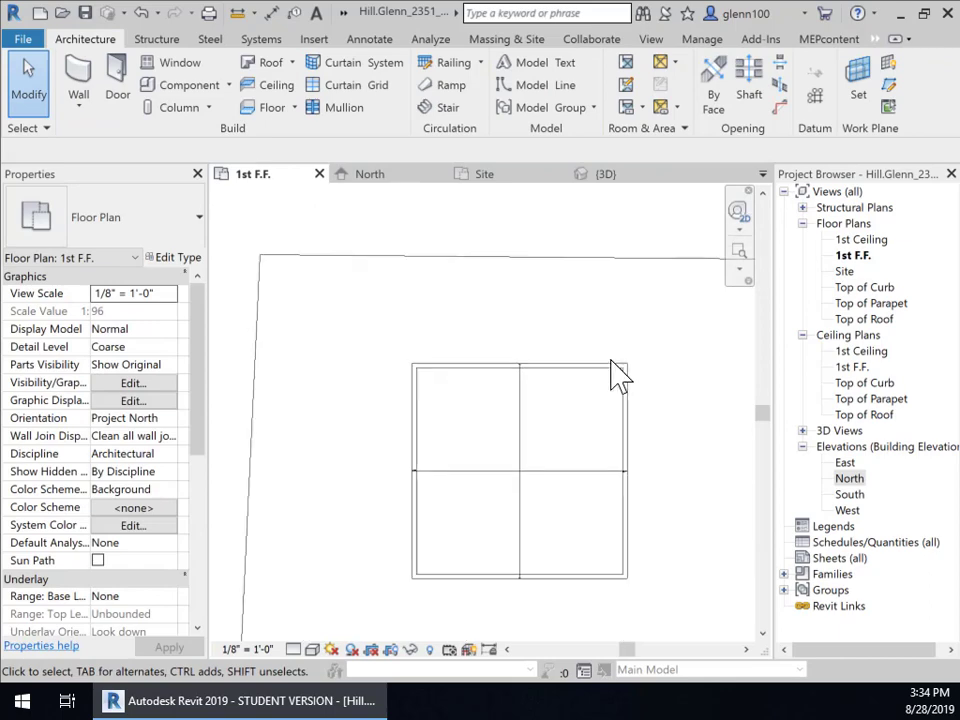
{"action": "middle_click_drag", "start_coordinate": [634, 407], "coordinate": [609, 395]}
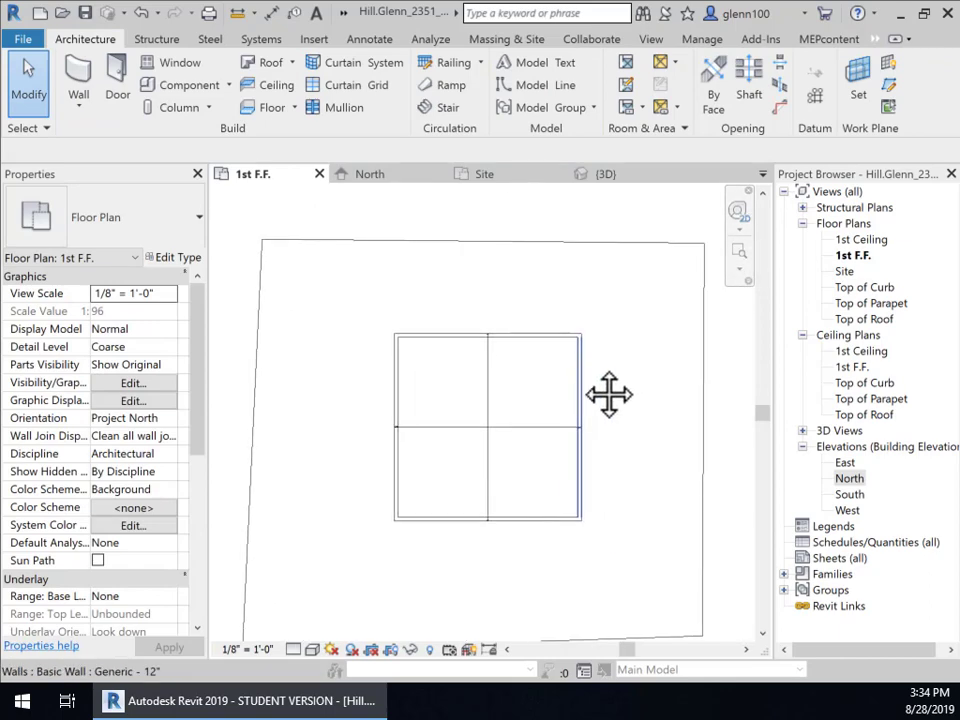
{"action": "left_click", "coordinate": [612, 178]}
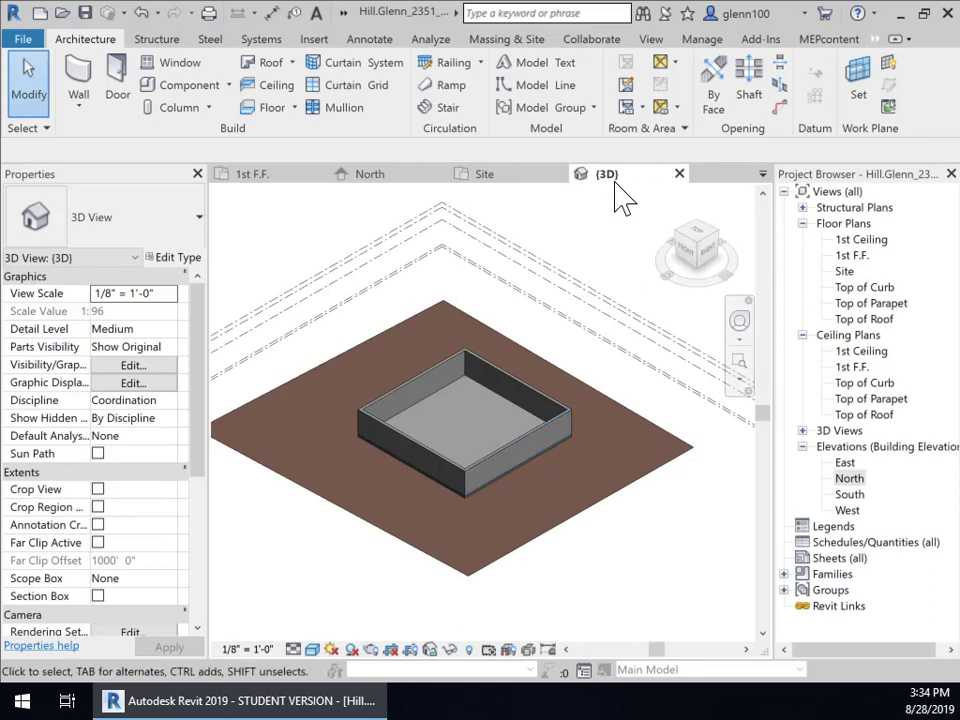
Step: Inspect the walls and level heads in the North elevation, then return to 3D
{"action": "left_click", "coordinate": [380, 186]}
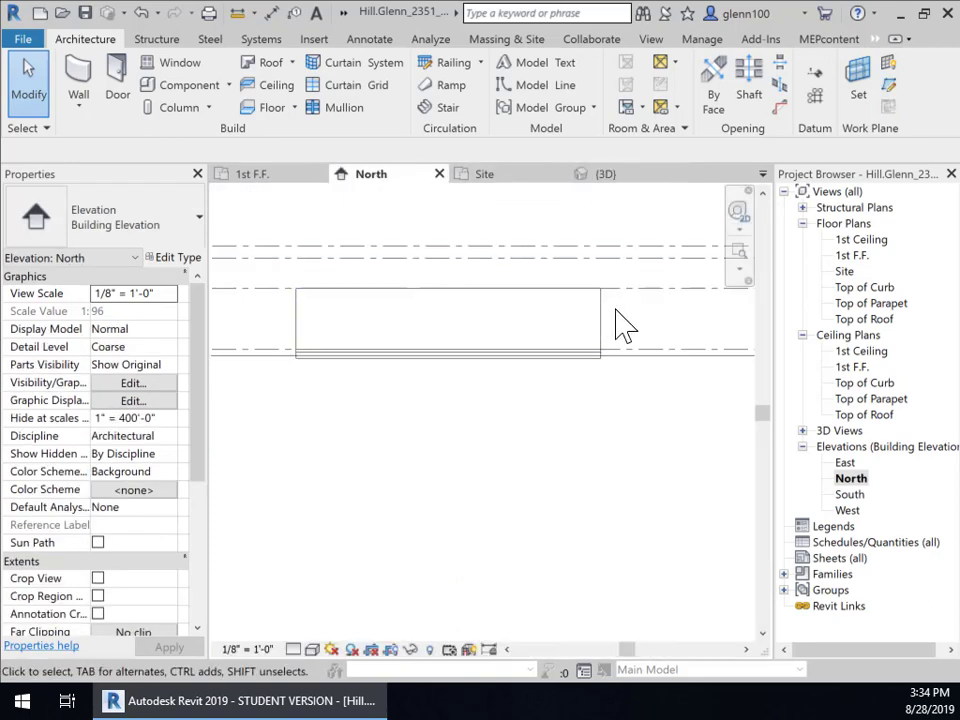
{"action": "middle_click_drag", "start_coordinate": [621, 326], "coordinate": [636, 362]}
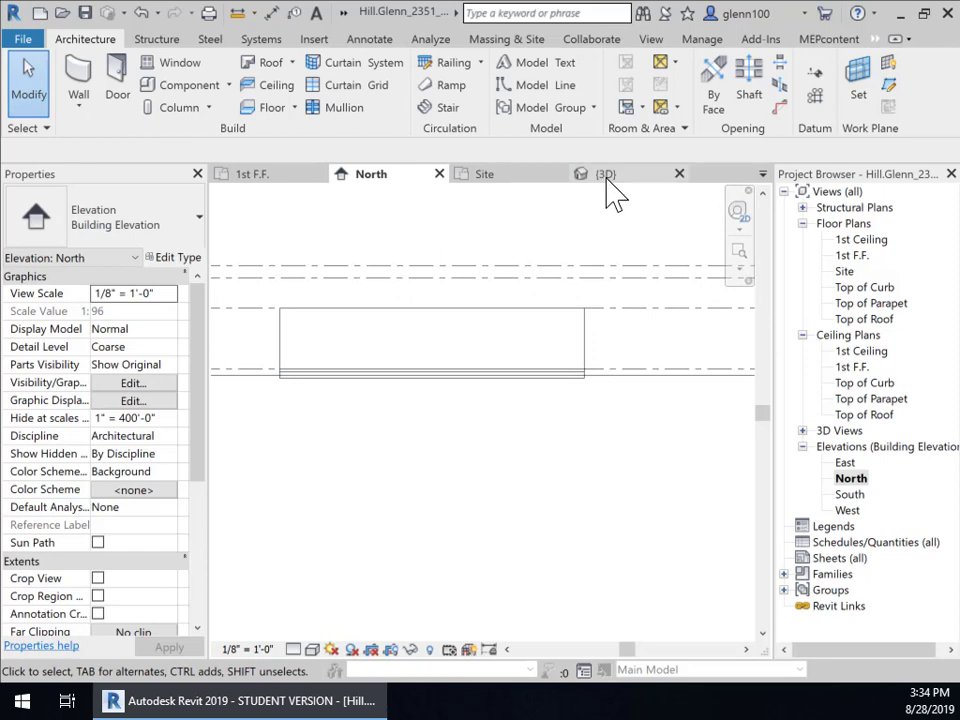
{"action": "middle_click_drag", "start_coordinate": [583, 350], "coordinate": [487, 378]}
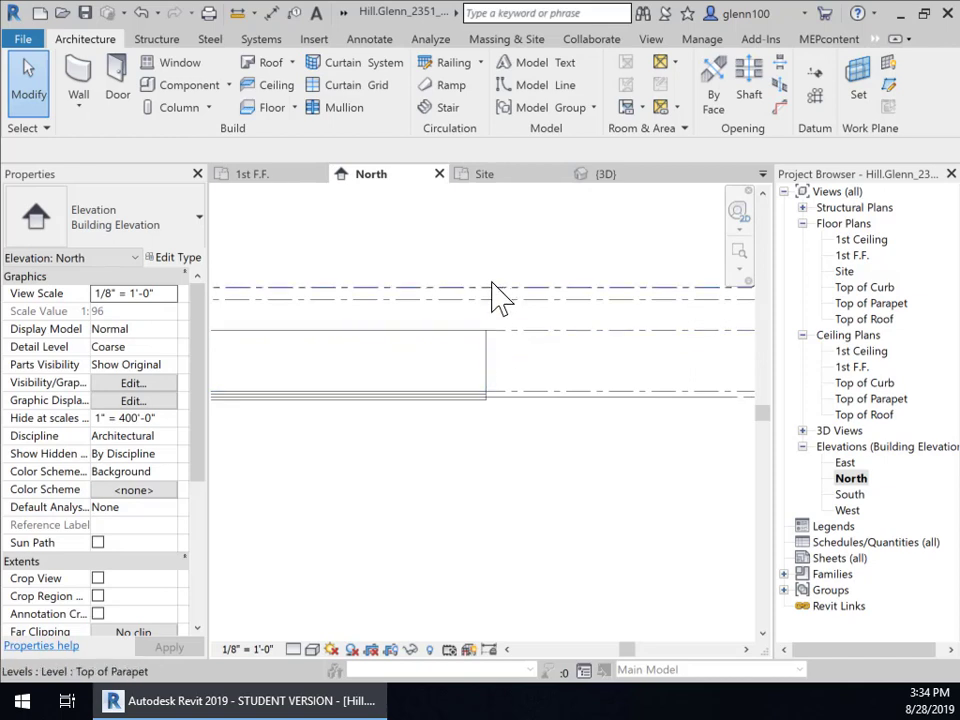
{"action": "middle_click_drag", "start_coordinate": [501, 377], "coordinate": [409, 388]}
{"action": "scroll", "coordinate": [436, 372], "scroll_direction": "down", "scroll_amount": 1}
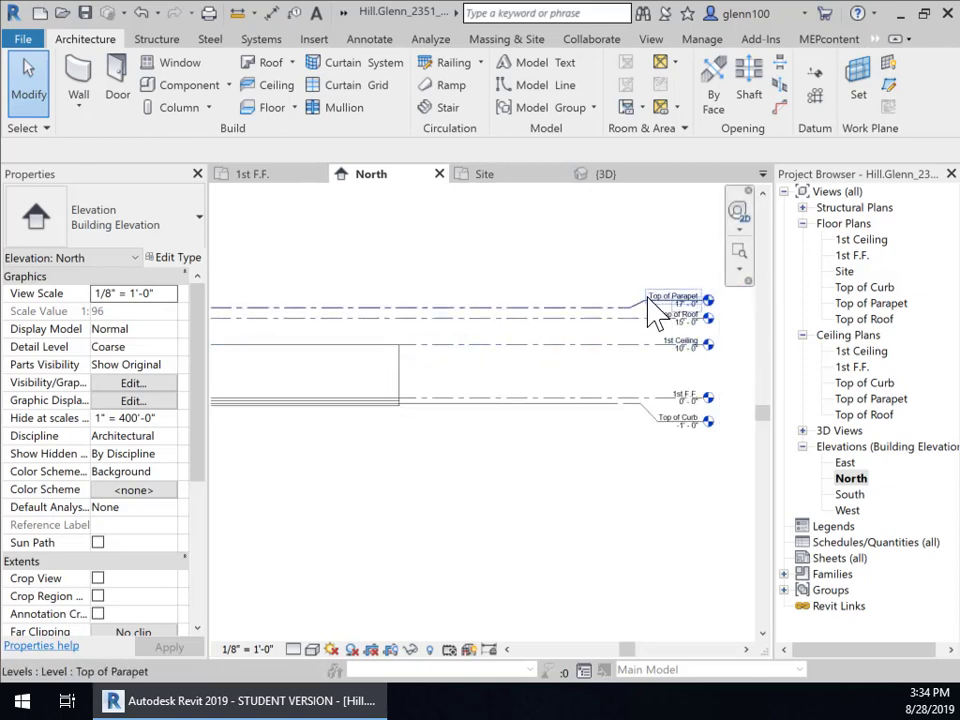
{"action": "middle_click_drag", "start_coordinate": [429, 381], "coordinate": [590, 350]}
{"action": "left_click", "coordinate": [612, 178]}
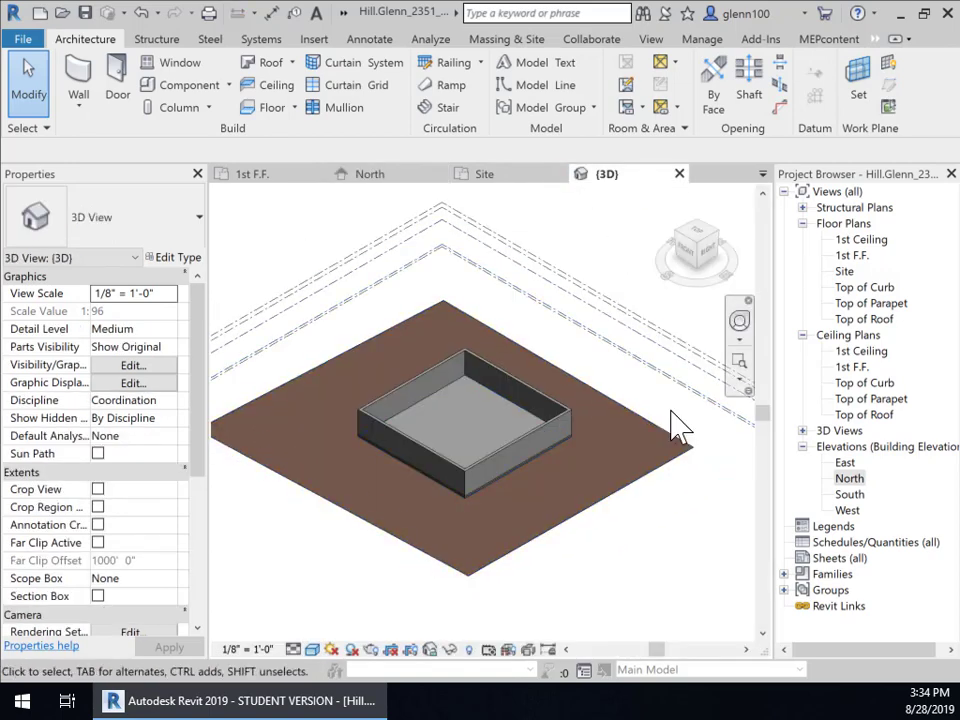
Step: Select all four walls and apply Top Constraint Up to level: Top of Parapet
{"action": "left_click", "coordinate": [563, 420]}
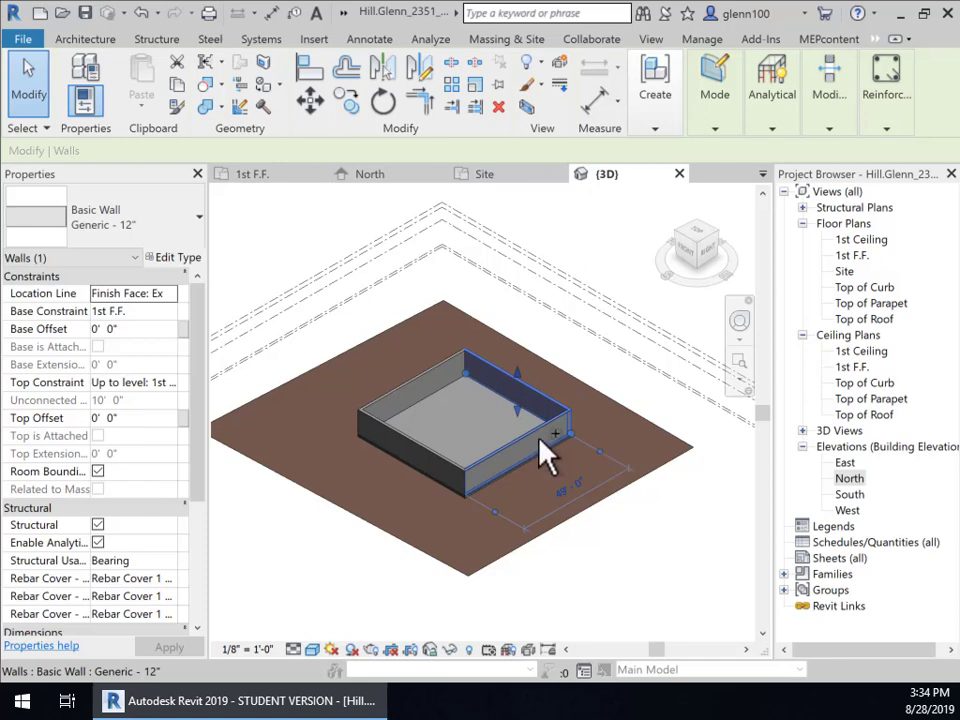
{"action": "left_click", "coordinate": [435, 476], "text": "ctrl"}
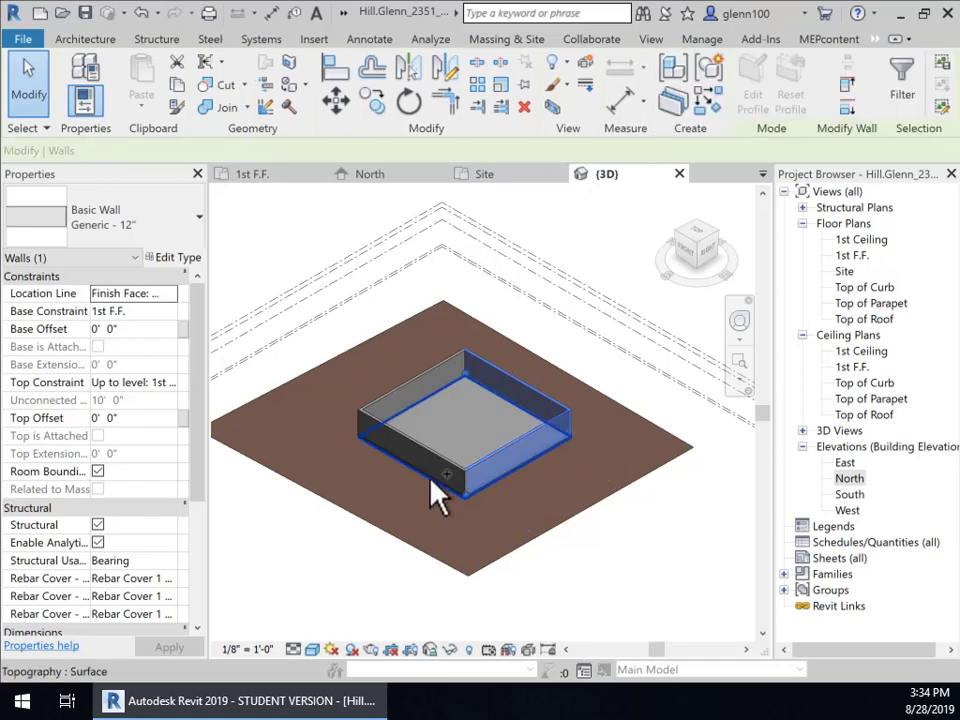
{"action": "left_click", "coordinate": [403, 386], "text": "ctrl"}
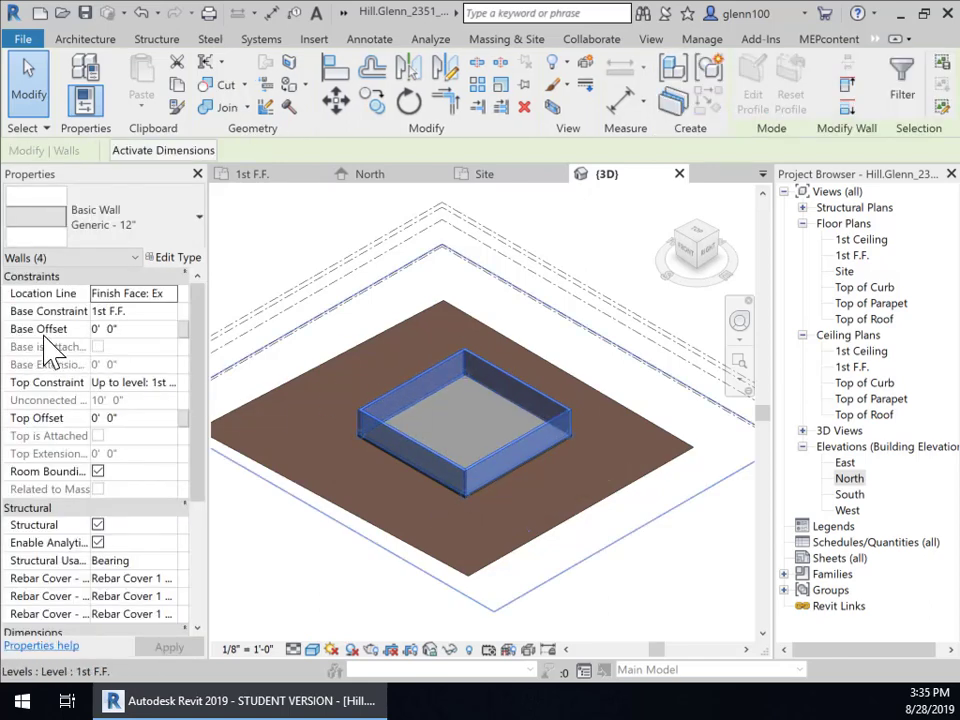
{"action": "left_click", "coordinate": [172, 384]}
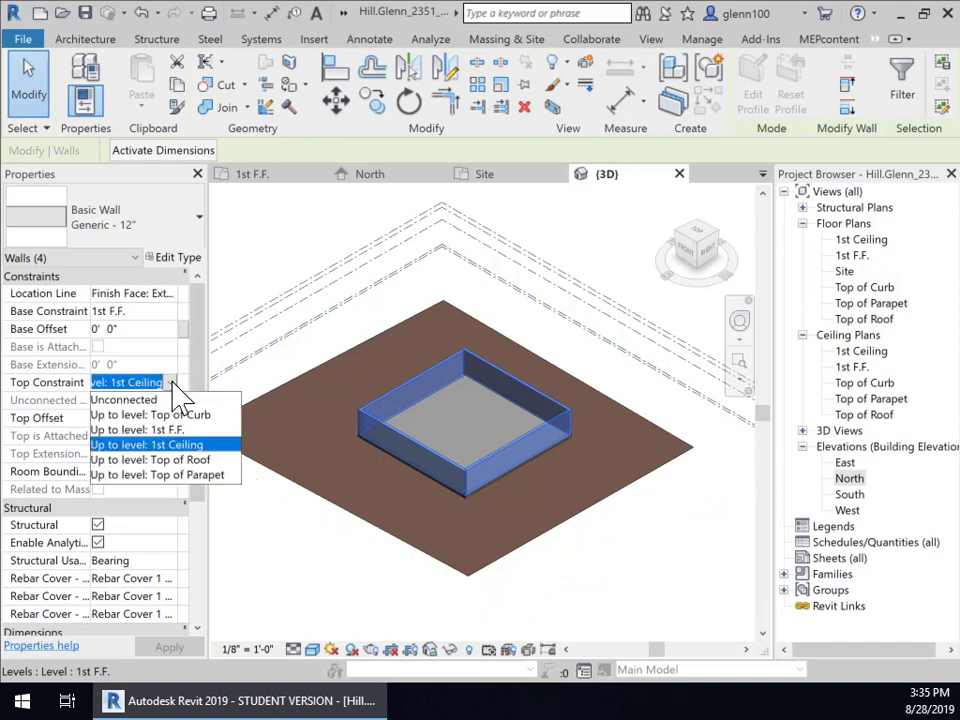
{"action": "left_click", "coordinate": [180, 476]}
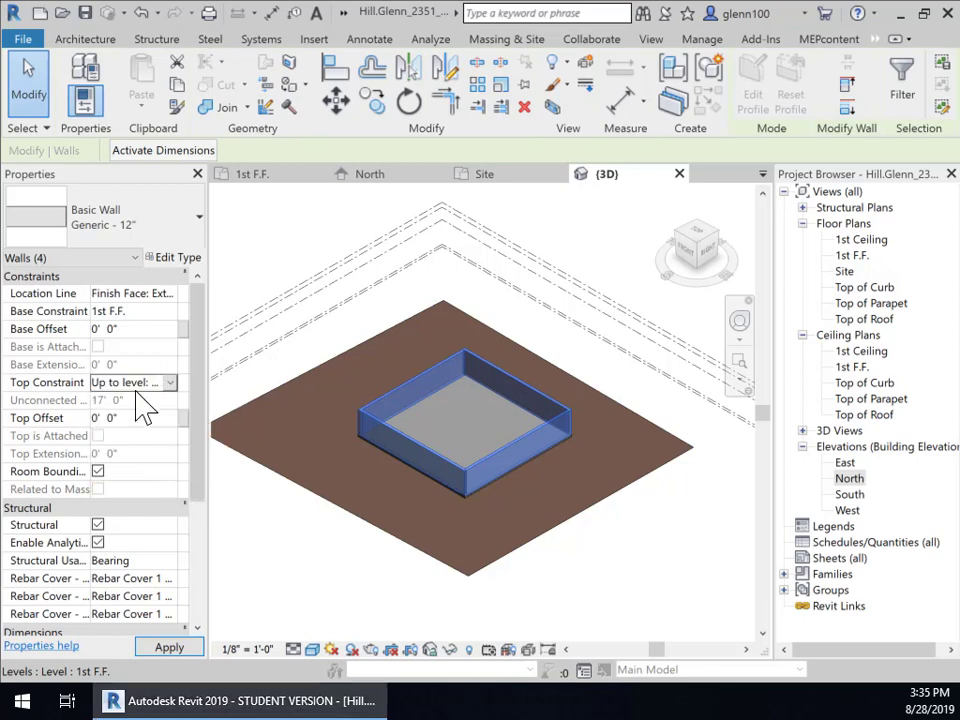
{"action": "left_click", "coordinate": [178, 650]}
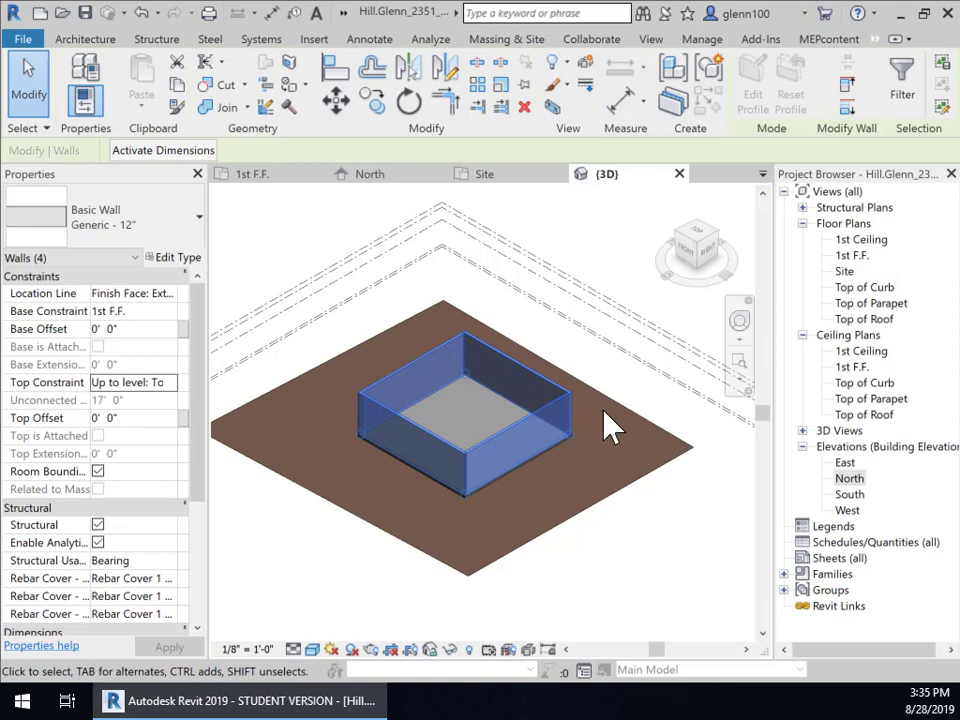
Step: In the North elevation, change the Top of Parapet level to 18' and view the raised walls
{"action": "double_click", "coordinate": [848, 480]}
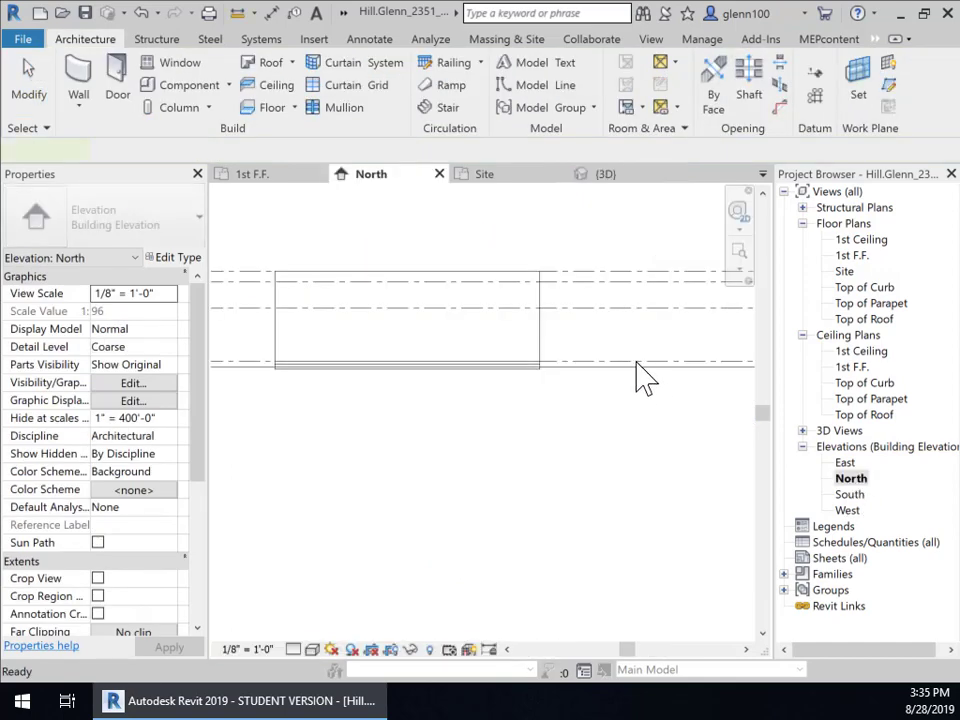
{"action": "middle_click_drag", "start_coordinate": [561, 416], "coordinate": [340, 552]}
{"action": "scroll", "coordinate": [498, 446], "scroll_direction": "down", "scroll_amount": 1}
{"action": "scroll", "coordinate": [574, 420], "scroll_direction": "up", "scroll_amount": 4}
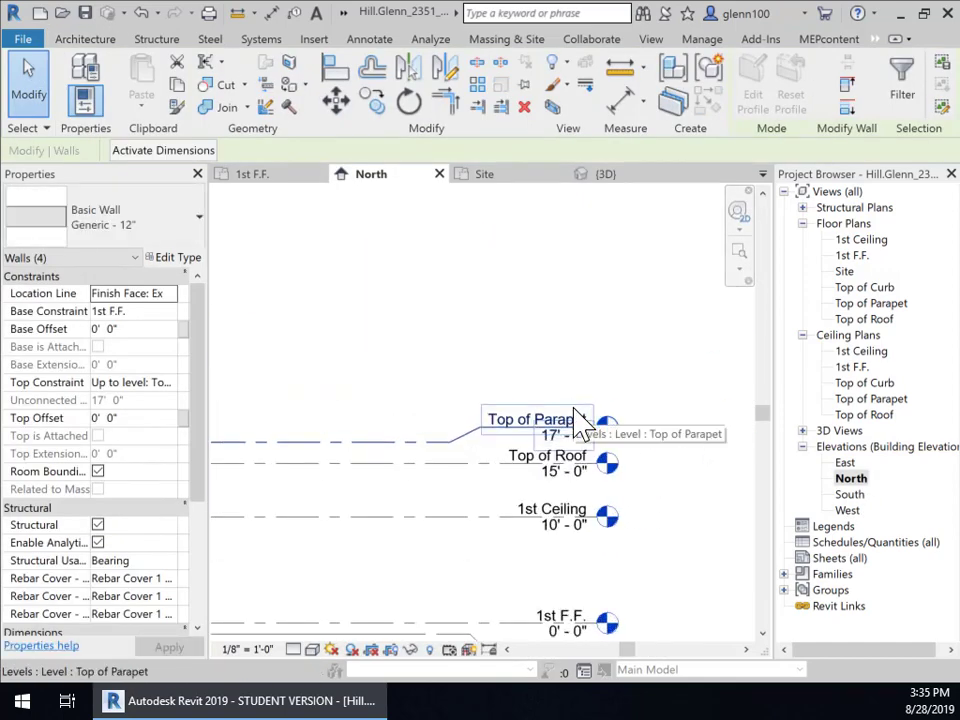
{"action": "left_click", "coordinate": [546, 455]}
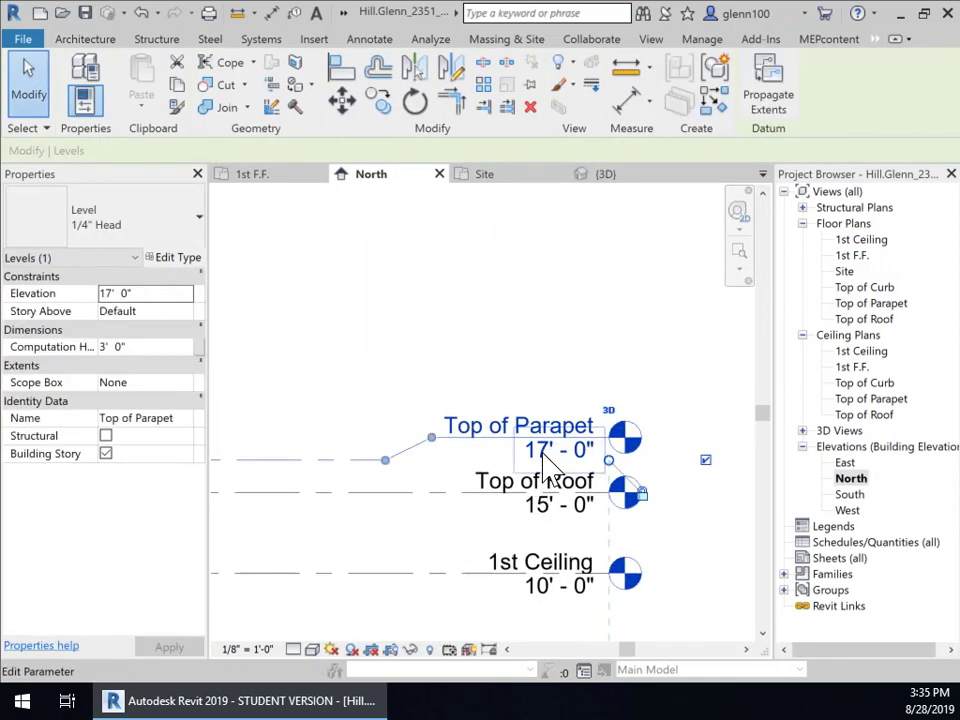
{"action": "left_click", "coordinate": [546, 452]}
{"action": "type", "text": "18"}
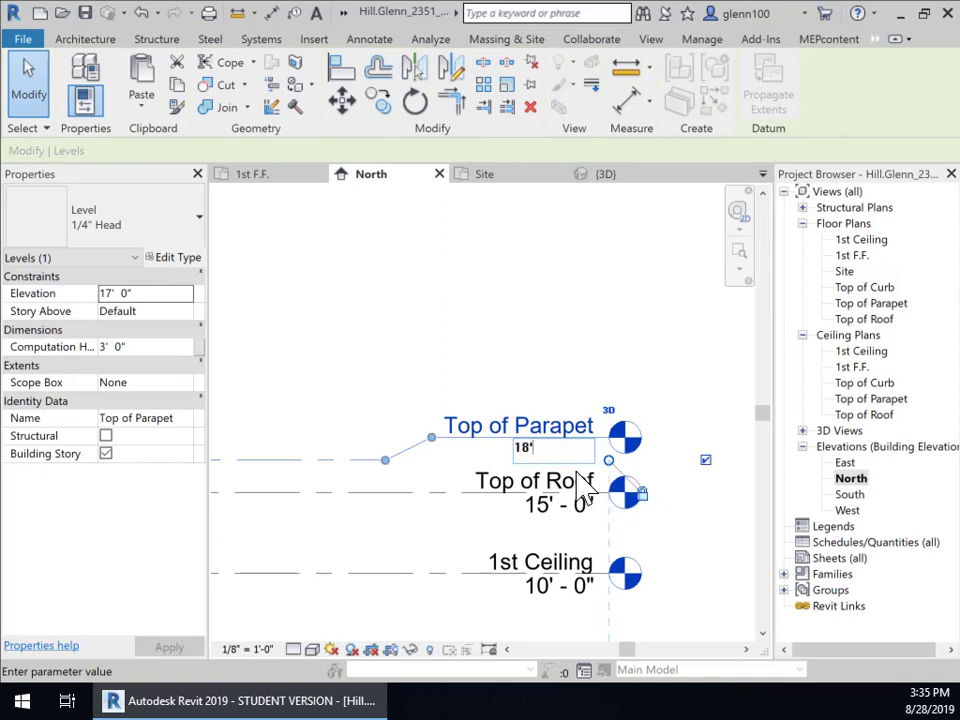
{"action": "key", "text": "Return"}
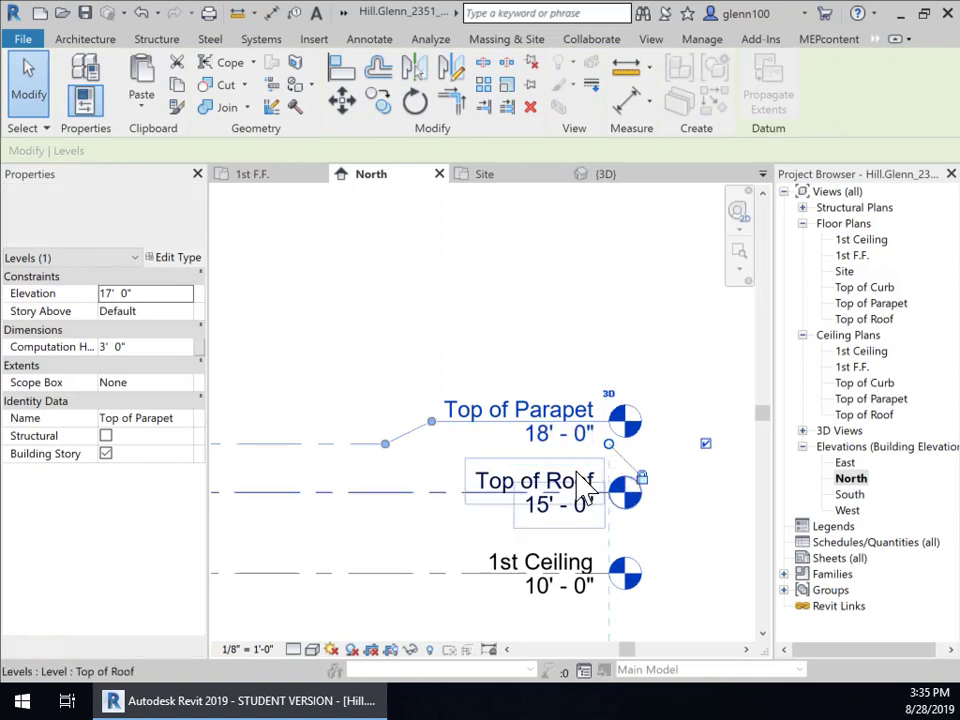
{"action": "scroll", "coordinate": [437, 497], "scroll_direction": "down", "scroll_amount": 3}
{"action": "scroll", "coordinate": [437, 487], "scroll_direction": "down", "scroll_amount": 1}
{"action": "middle_click_drag", "start_coordinate": [537, 497], "coordinate": [860, 429]}
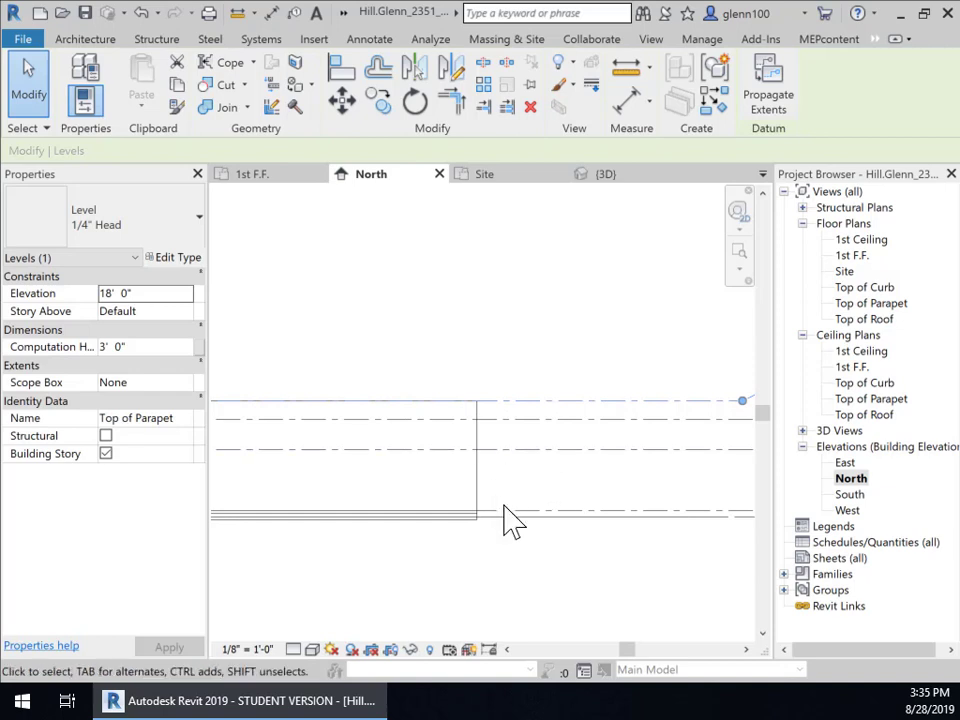
{"action": "scroll", "coordinate": [561, 482], "scroll_direction": "down", "scroll_amount": 4}
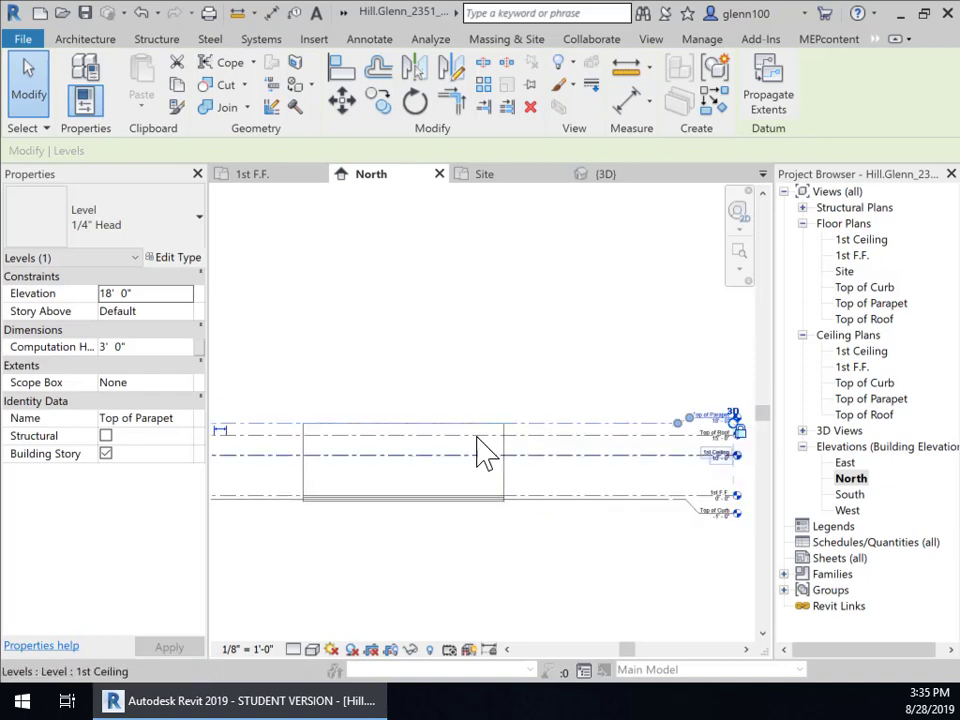
{"action": "middle_click_drag", "start_coordinate": [467, 381], "coordinate": [395, 400]}
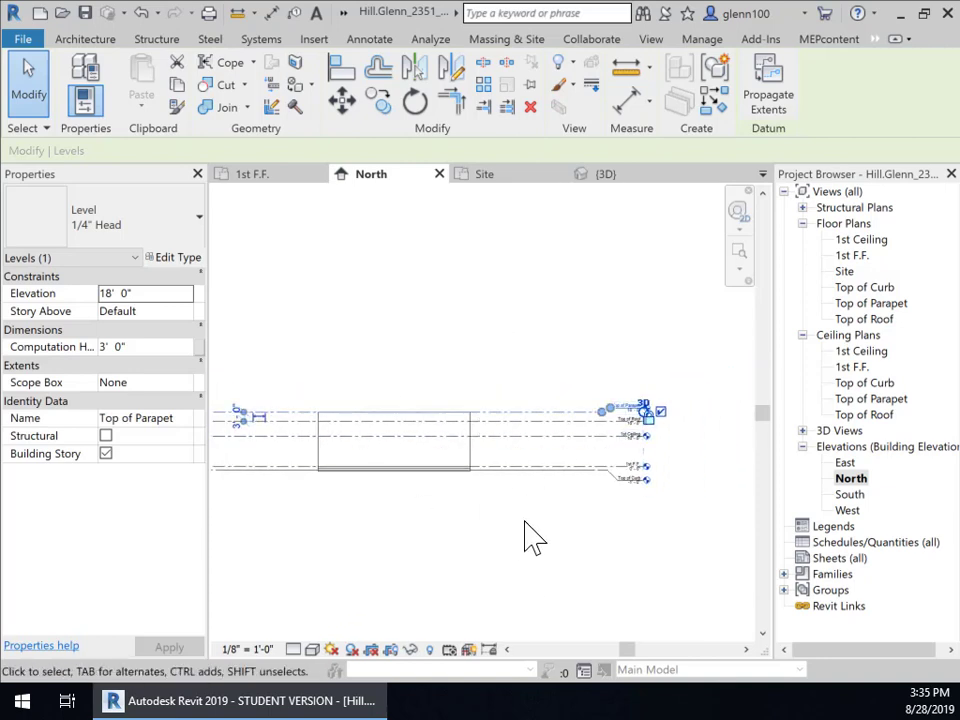